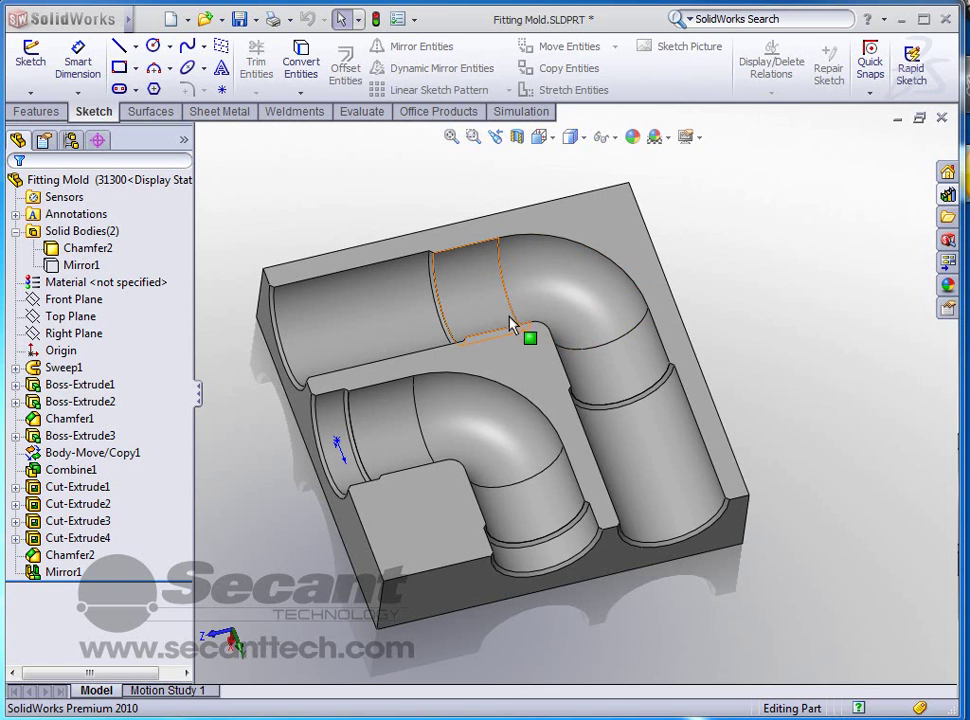
# Activate the CAMWorks 2010 and CAMWorks 2010 Utilities add-ins
pyautogui.moveTo(520, 394); pyautogui.dragTo(490, 335, button='middle')
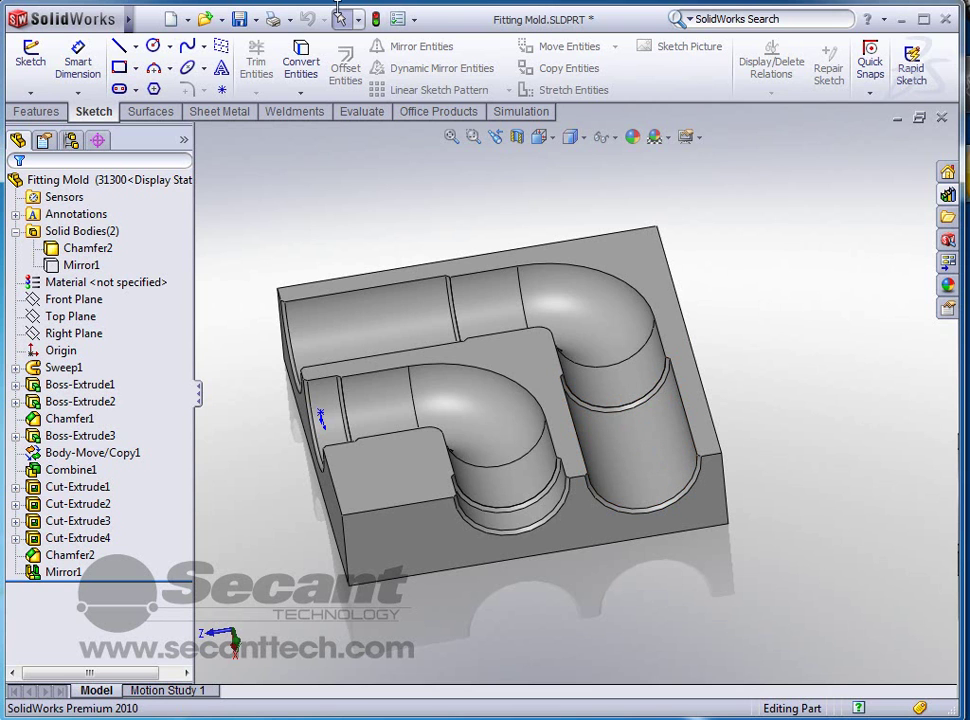
pyautogui.click(415, 19)
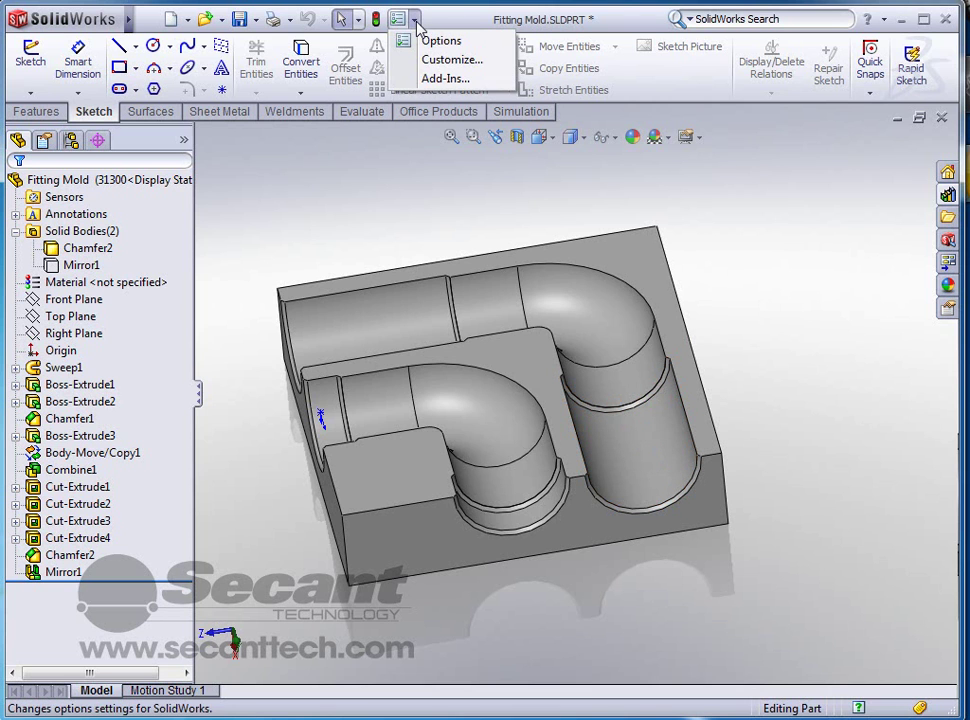
pyautogui.click(440, 80)
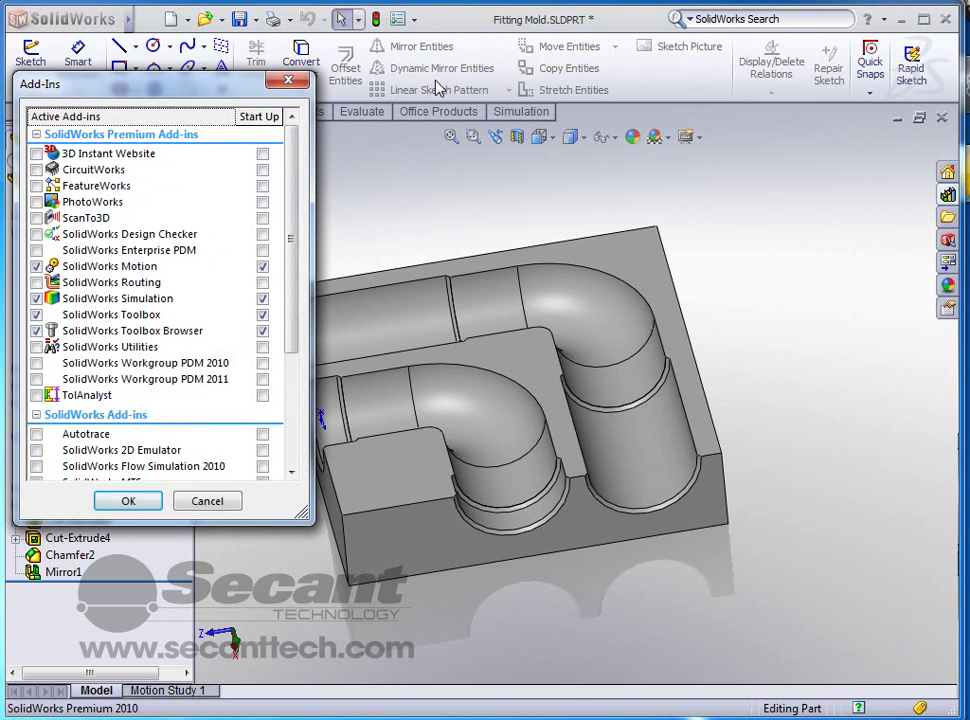
pyautogui.moveTo(297, 268); pyautogui.dragTo(288, 403)
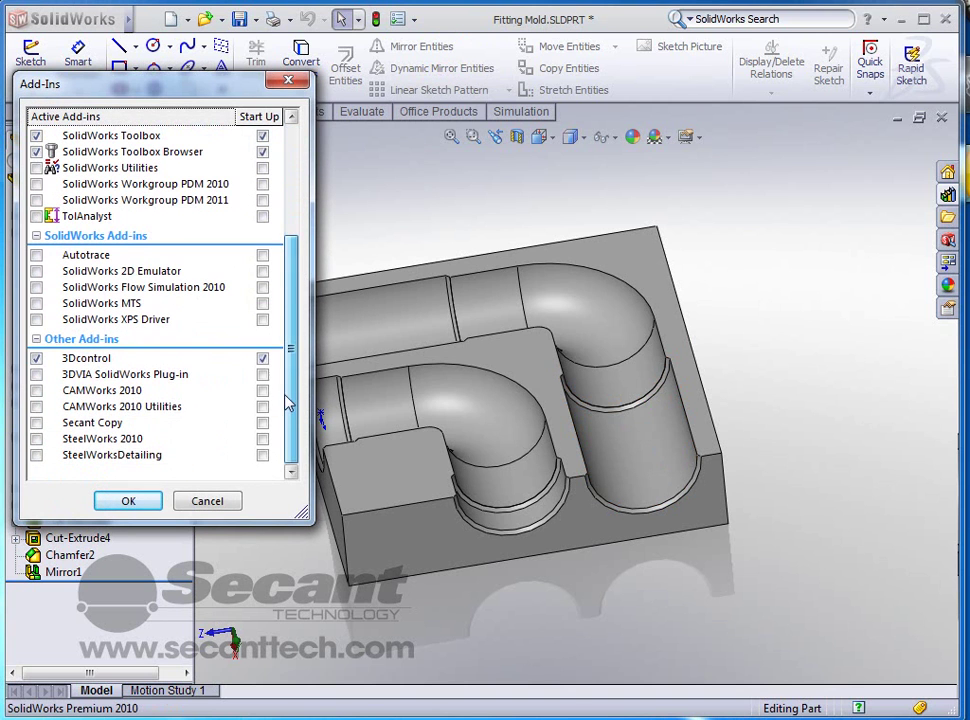
pyautogui.click(37, 391)
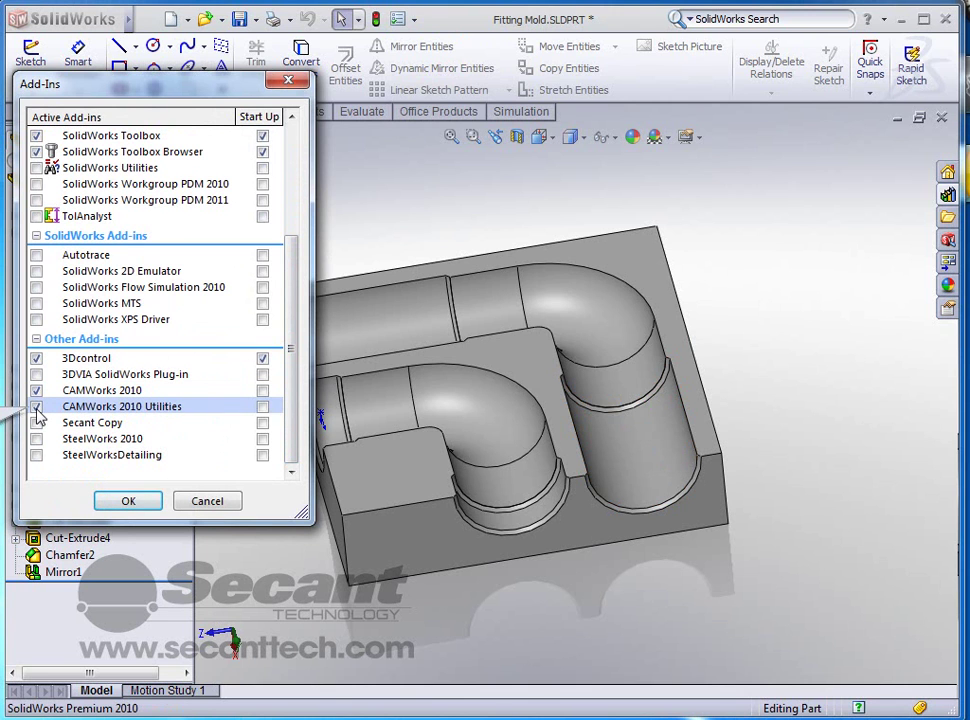
pyautogui.click(128, 501)
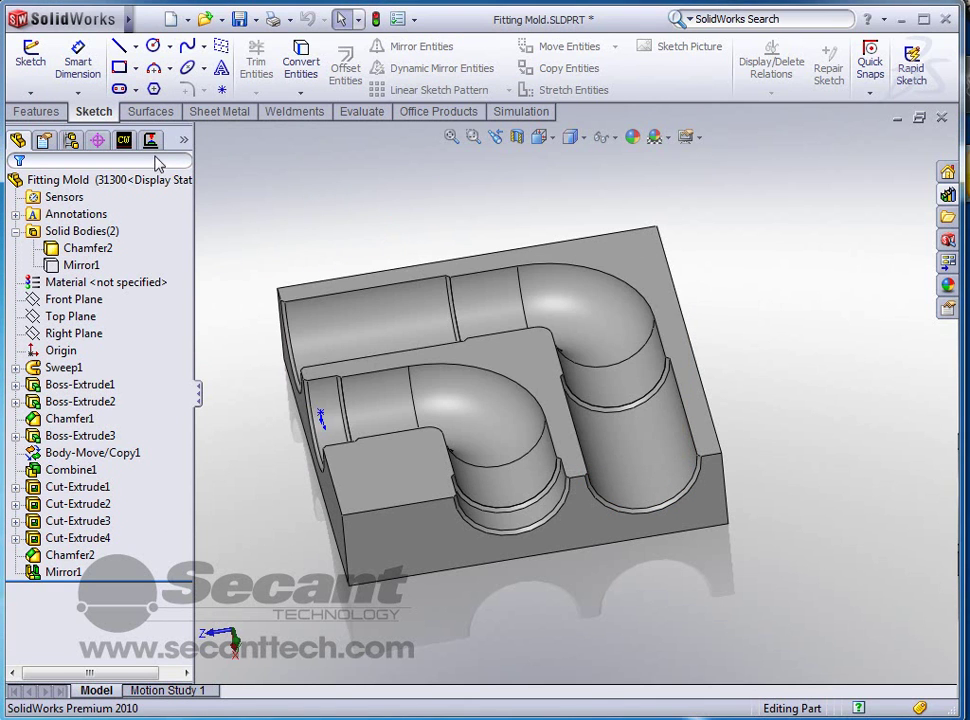
# Open the CAMWorks feature tree and examine its configurations and the stock around the mold
pyautogui.click(124, 142)
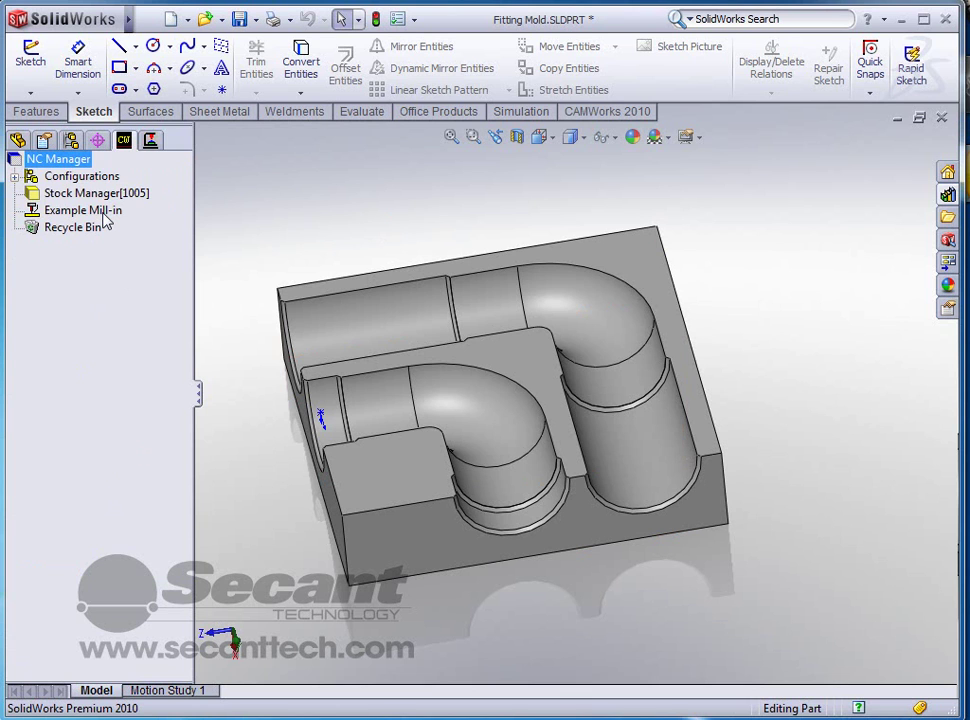
pyautogui.click(14, 177)
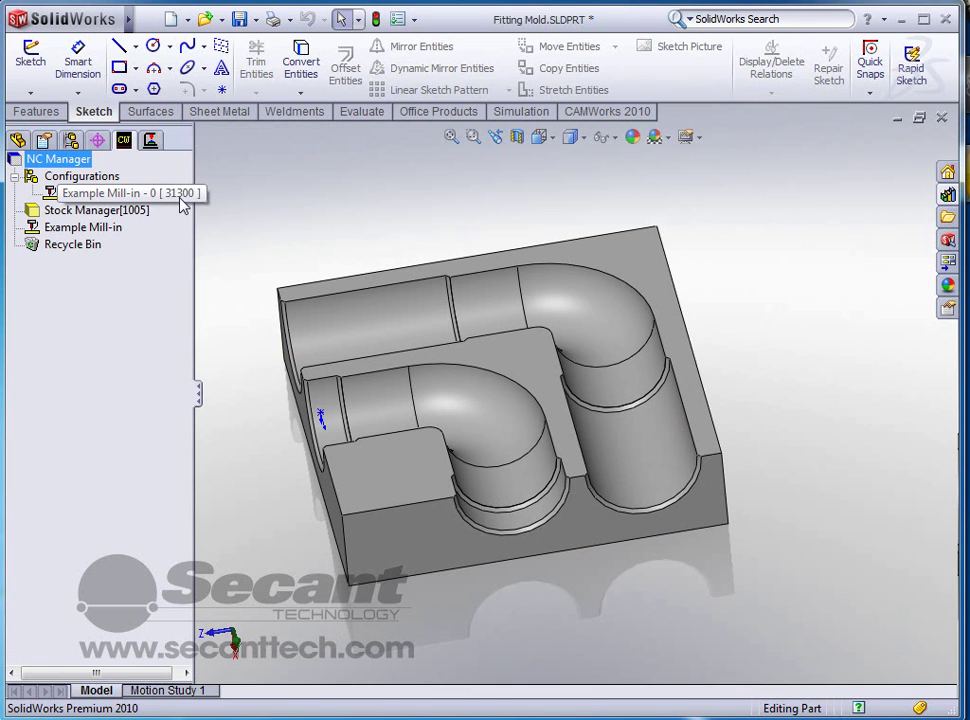
pyautogui.click(14, 177)
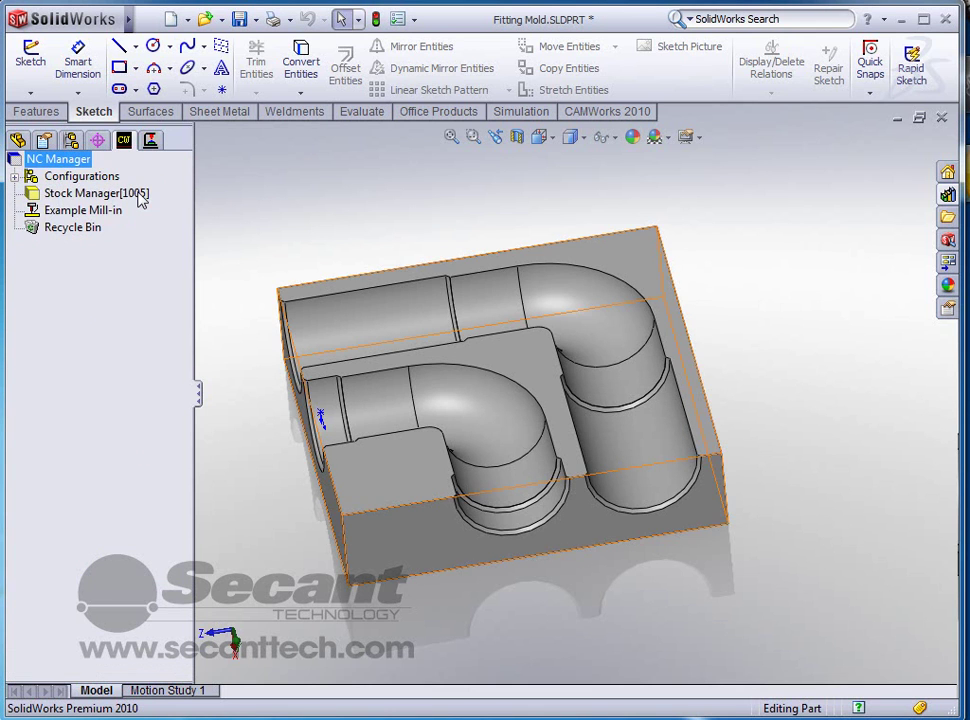
pyautogui.moveTo(444, 281); pyautogui.dragTo(480, 375, button='middle')
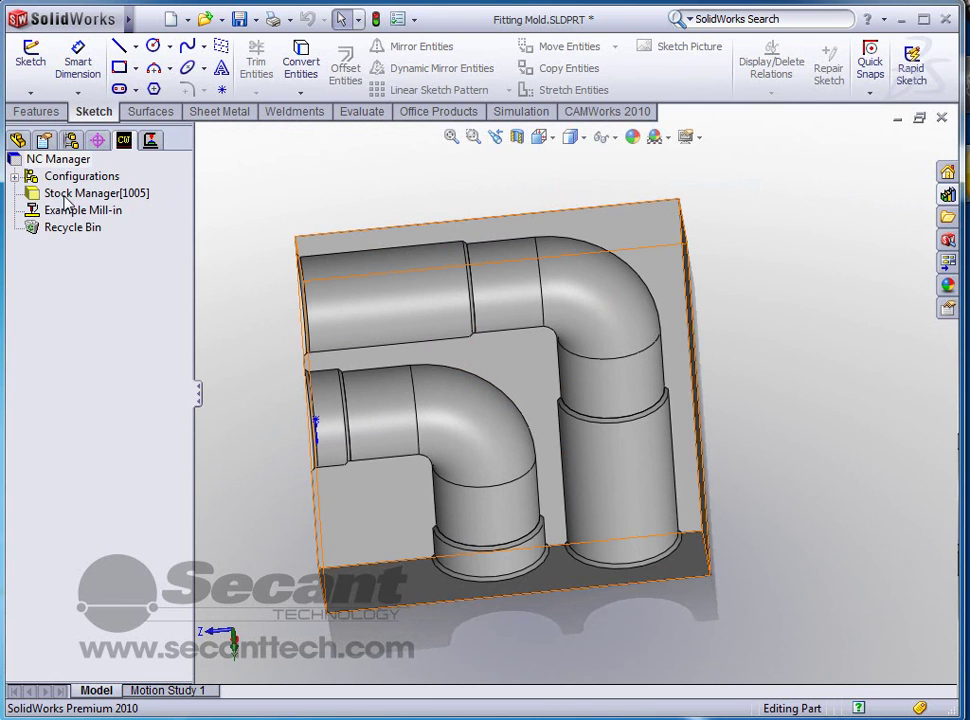
# Insert a mill part setup from the stock, using the flat parting face beside the smaller elbow cavity as its entity
pyautogui.rightClick(66, 198)
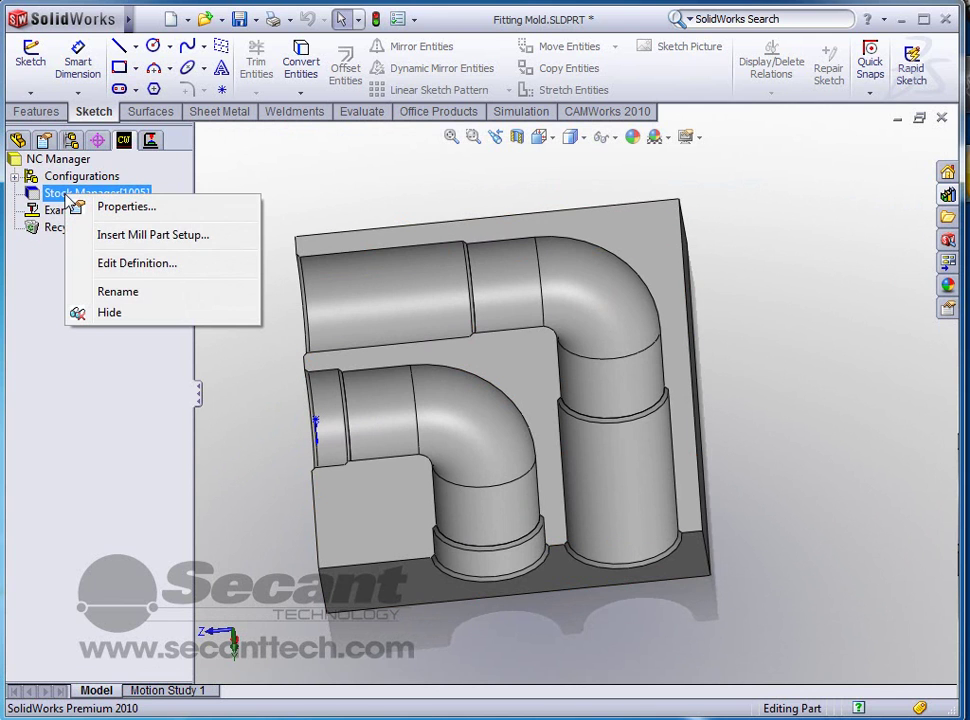
pyautogui.click(147, 238)
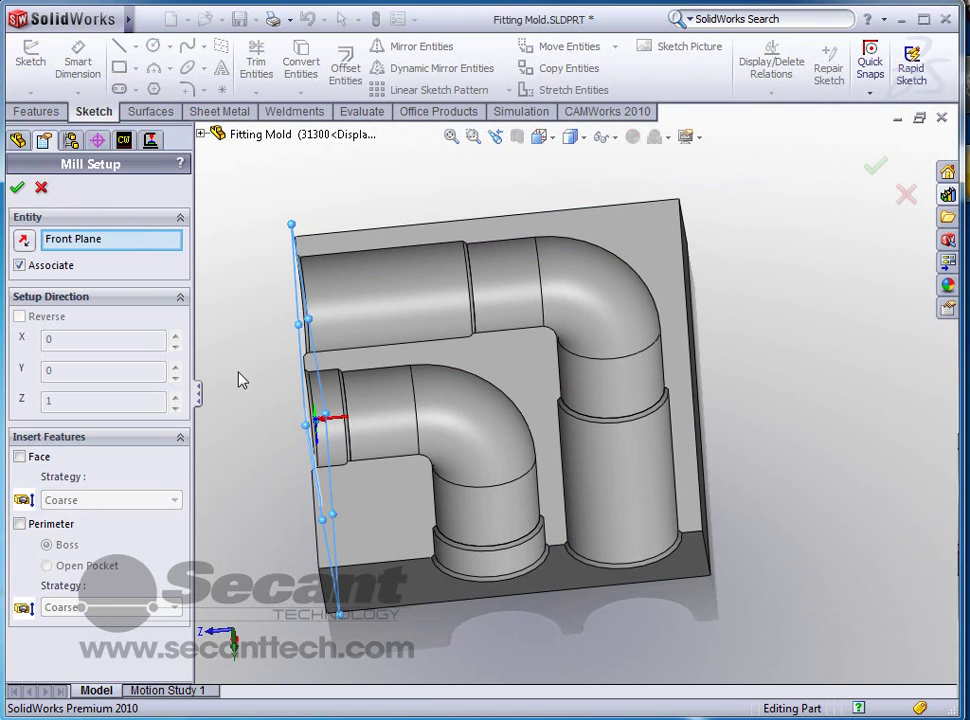
pyautogui.moveTo(249, 344); pyautogui.dragTo(253, 327, button='middle')
pyautogui.scroll(-3, 357, 445)
pyautogui.moveTo(357, 445); pyautogui.dragTo(365, 385, button='middle')
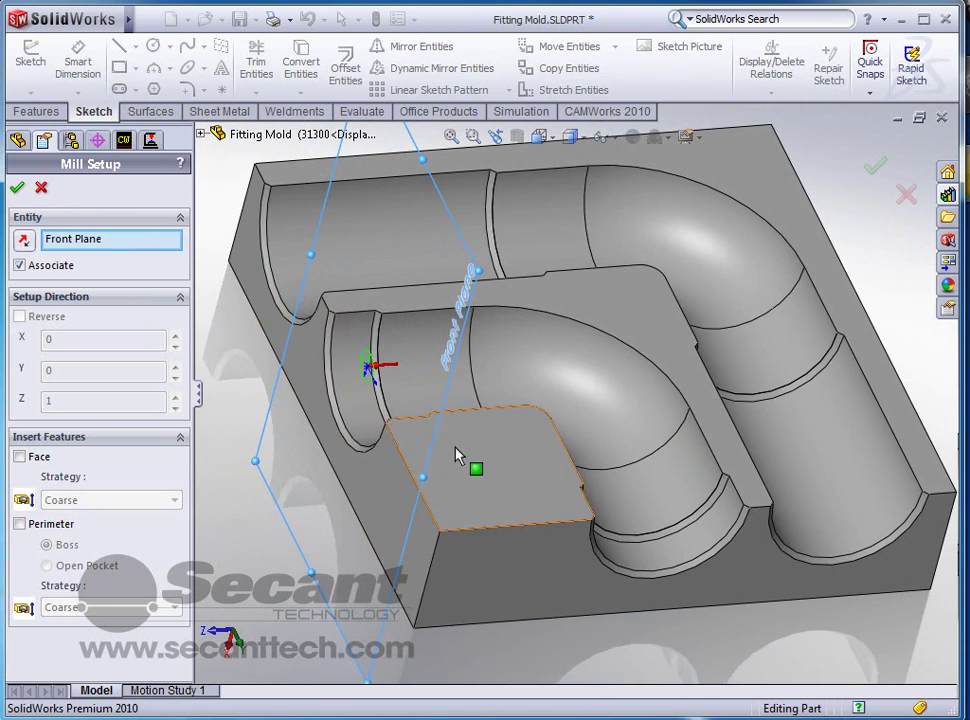
pyautogui.click(499, 445)
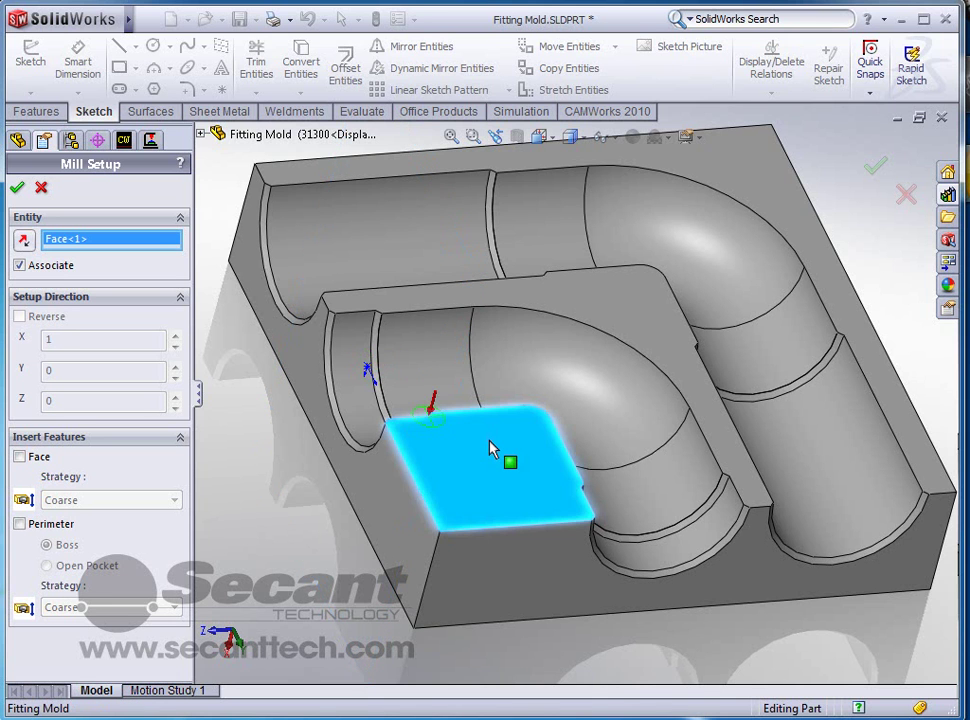
pyautogui.moveTo(494, 448); pyautogui.dragTo(491, 420, button='middle')
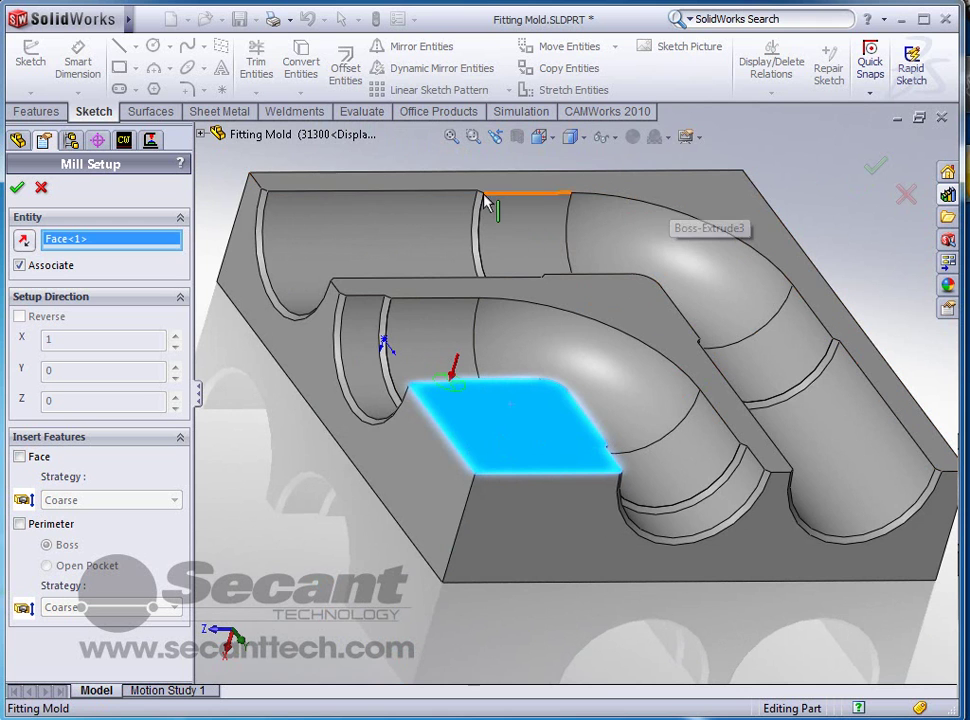
pyautogui.click(18, 188)
pyautogui.moveTo(459, 391); pyautogui.dragTo(421, 407, button='middle')
pyautogui.hotkey('ctrl', '7')
pyautogui.moveTo(686, 370); pyautogui.dragTo(130, 167, button='middle')
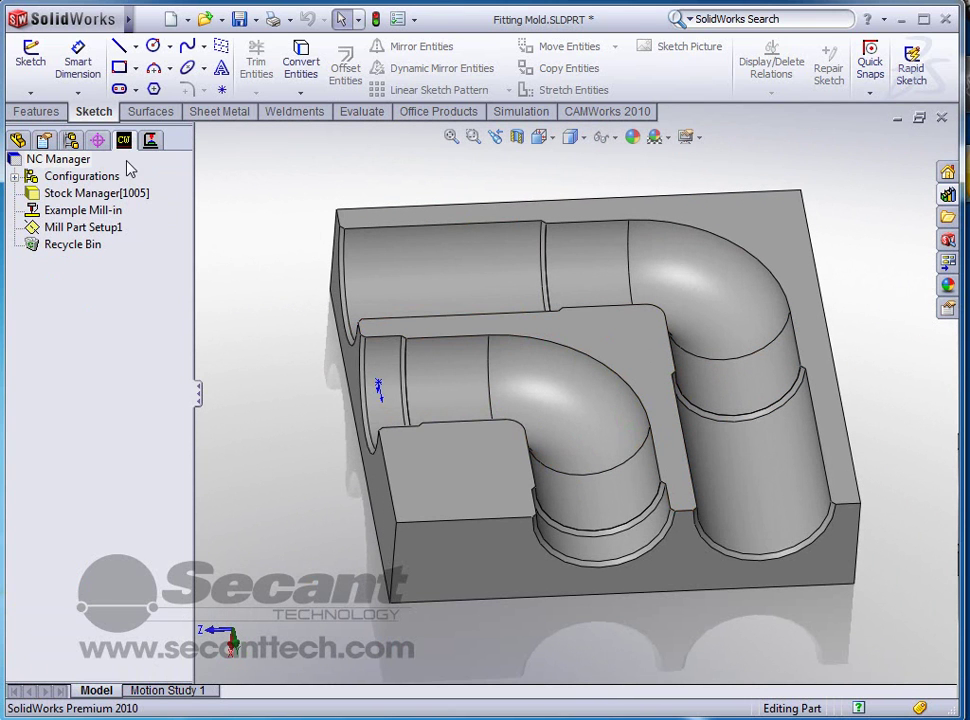
# Try to extract the mold's machinable features automatically
pyautogui.click(600, 112)
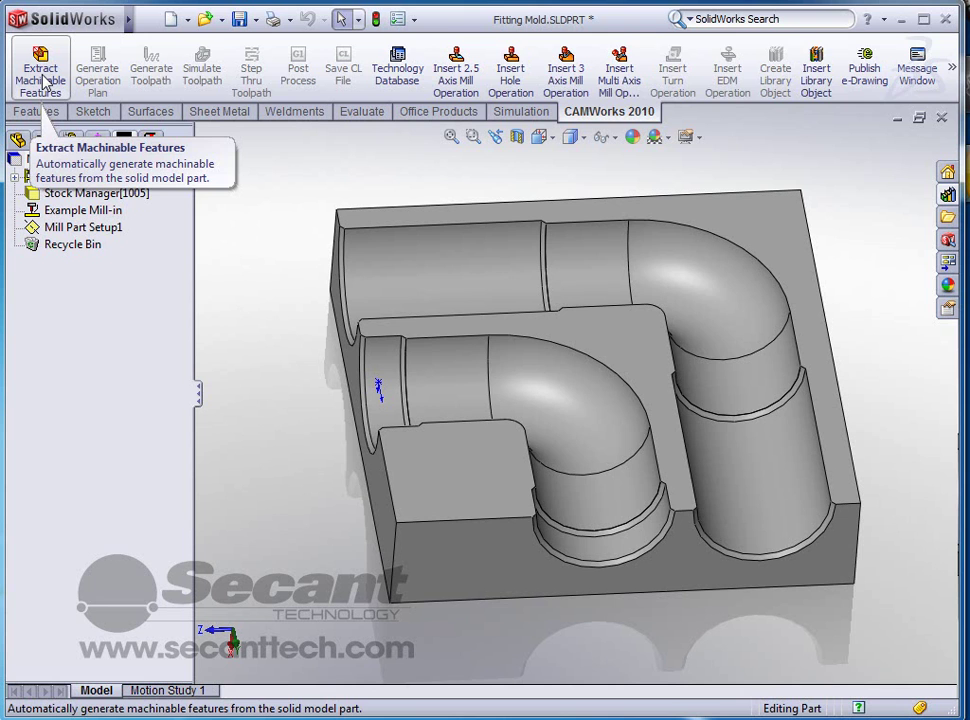
pyautogui.scroll(1, 42, 82)
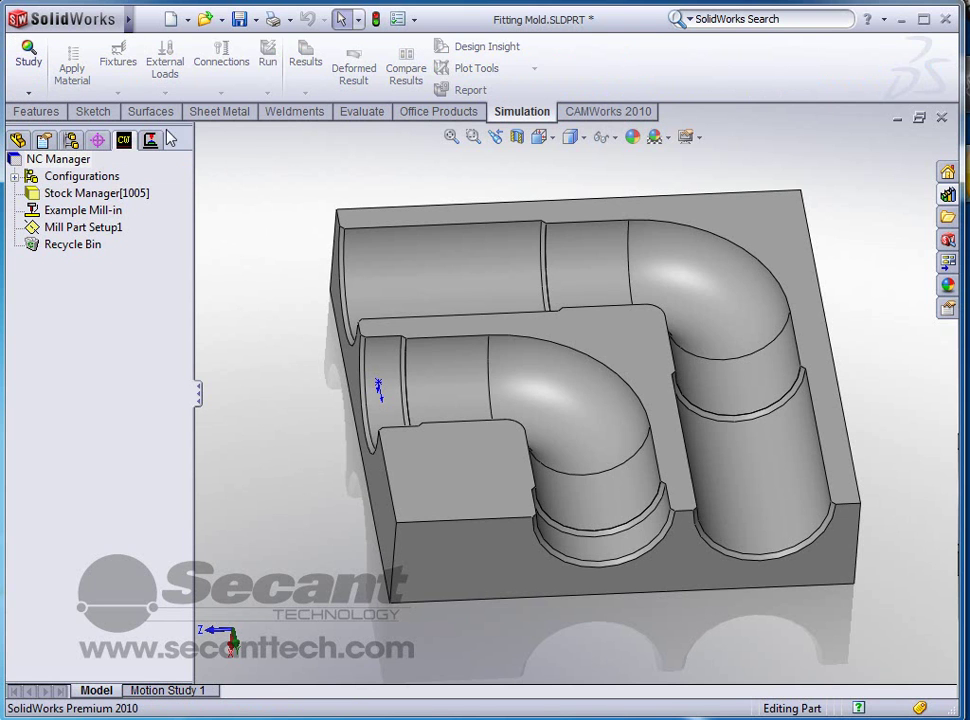
pyautogui.click(585, 113)
pyautogui.click(45, 88)
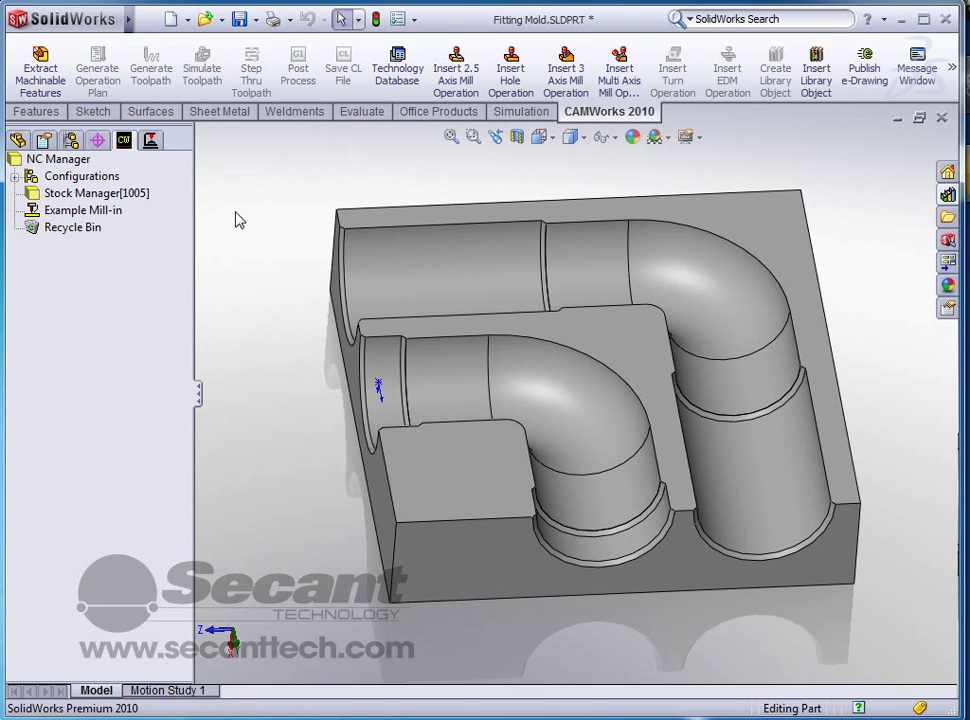
# Insert a new mill part setup from the stock on the flat parting face beside the smaller elbow cavity
pyautogui.rightClick(78, 197)
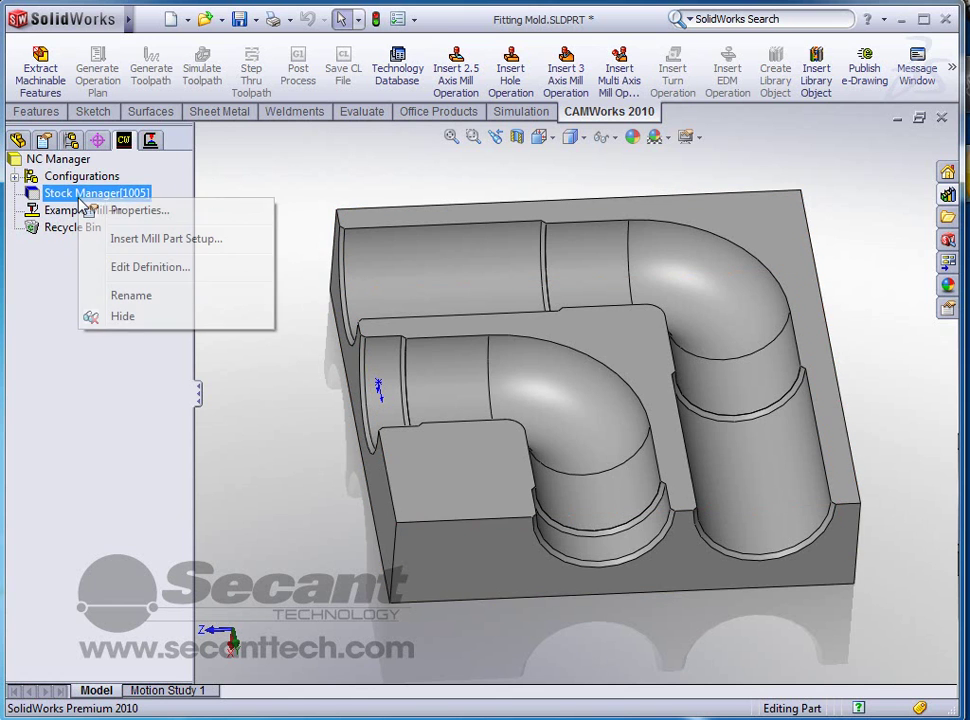
pyautogui.click(135, 243)
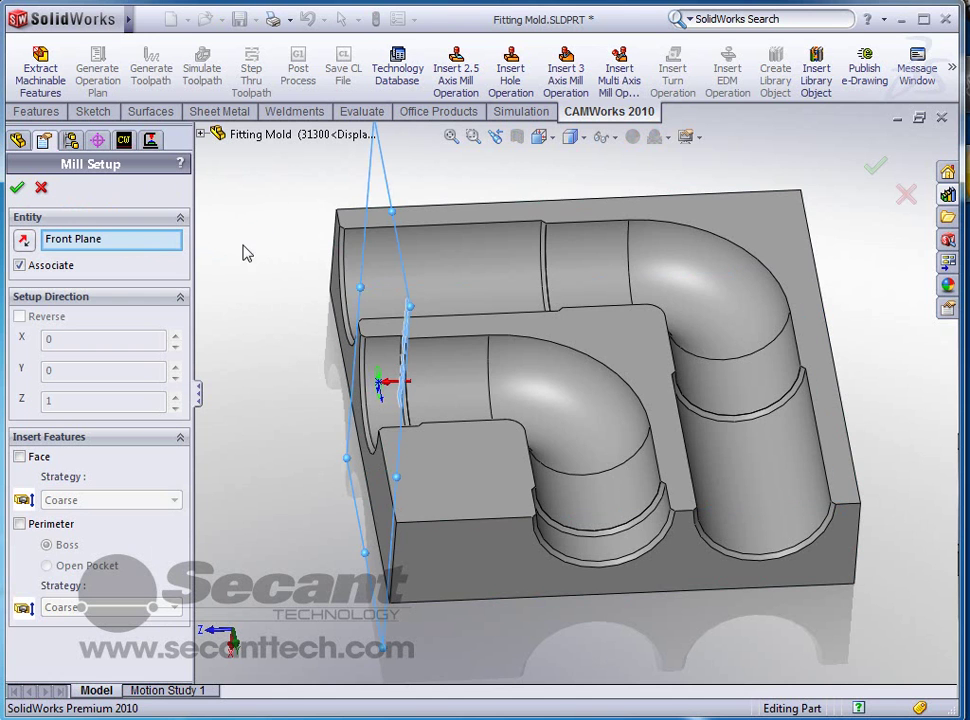
pyautogui.click(463, 474)
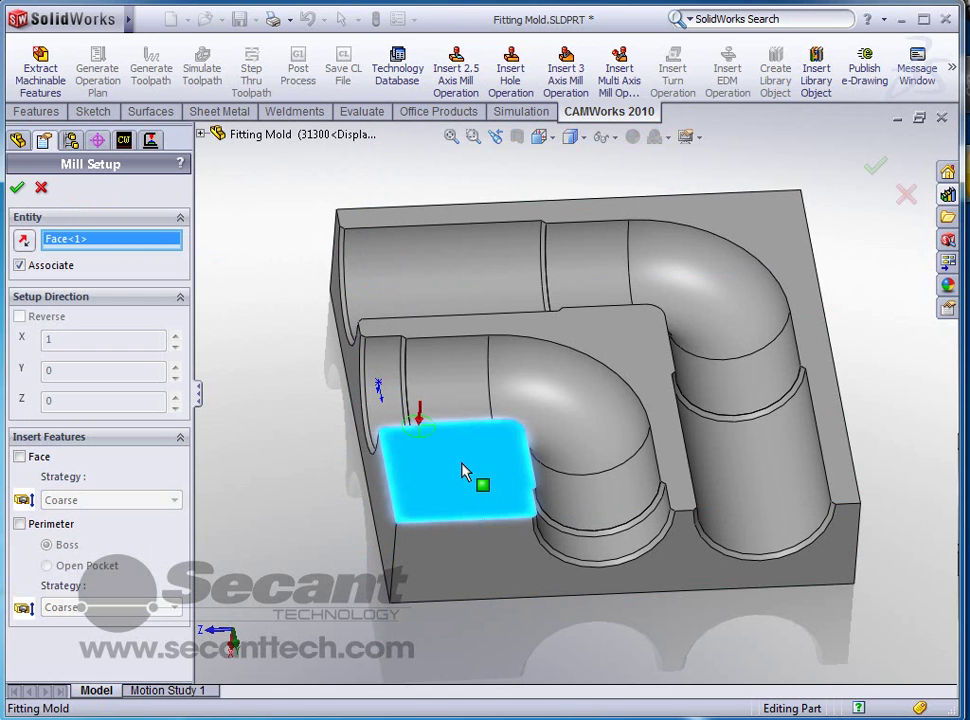
pyautogui.click(17, 187)
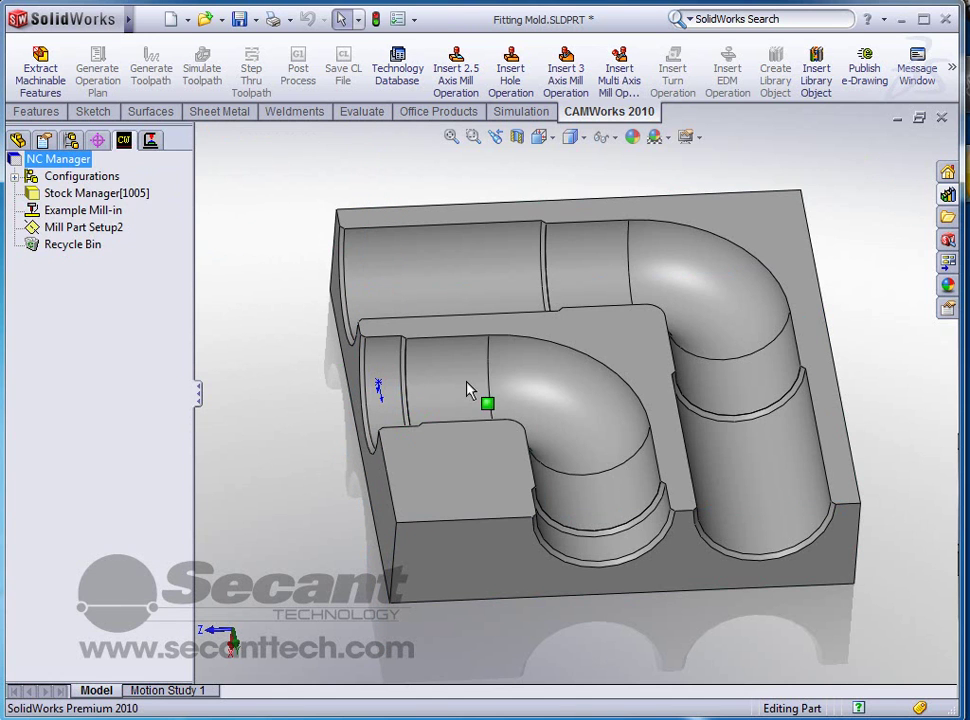
# Start a multi surface feature under the mill part setup with all faces selected and associated
pyautogui.rightClick(77, 230)
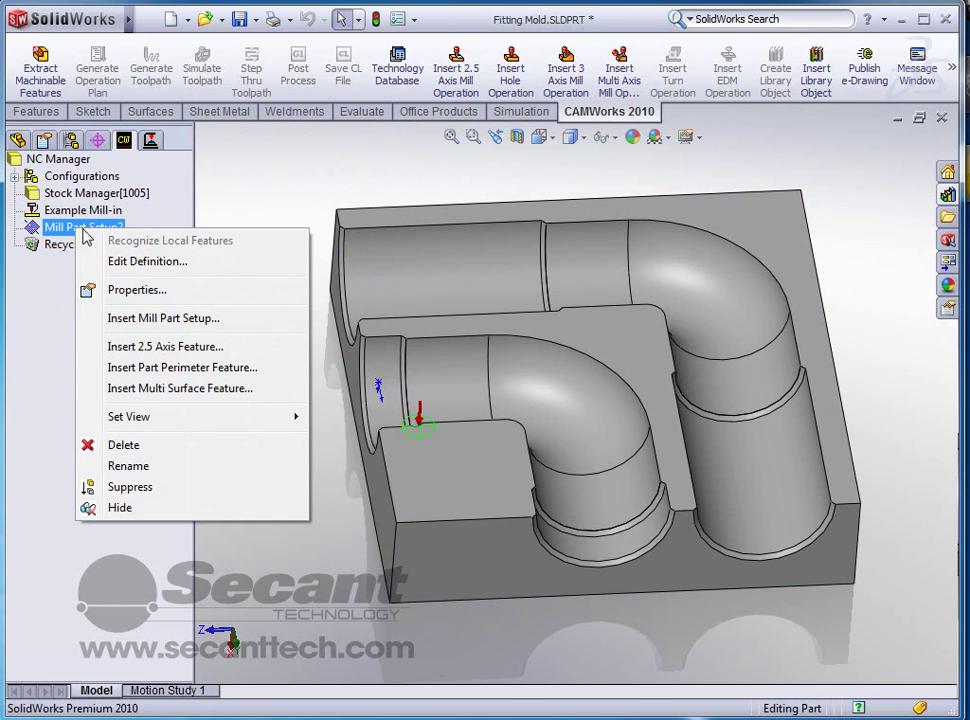
pyautogui.click(156, 390)
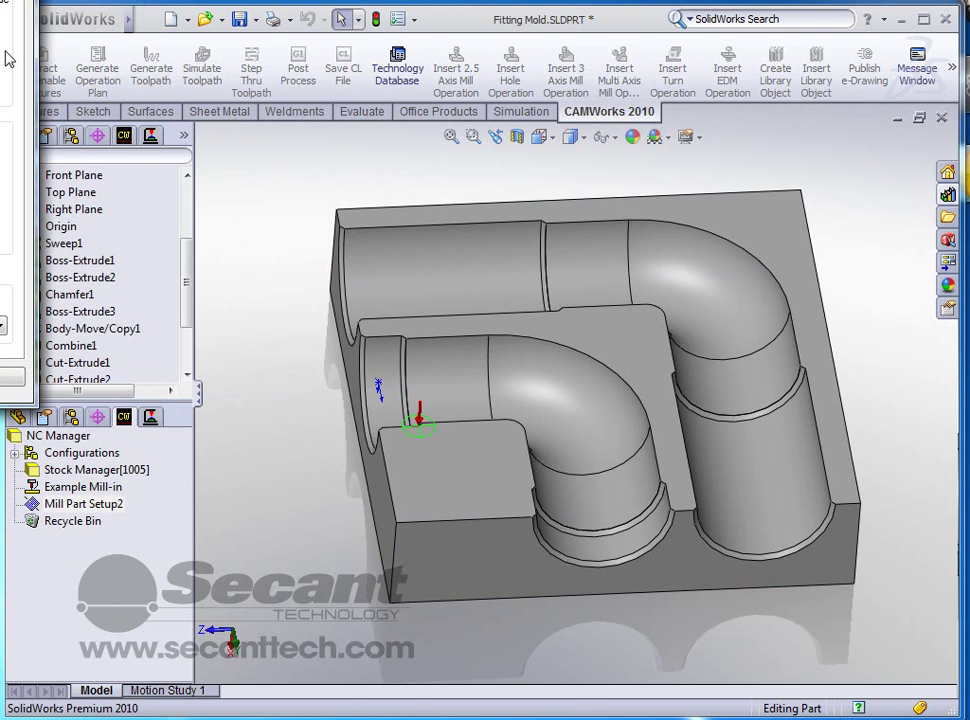
pyautogui.moveTo(0, 0); pyautogui.dragTo(208, 113)
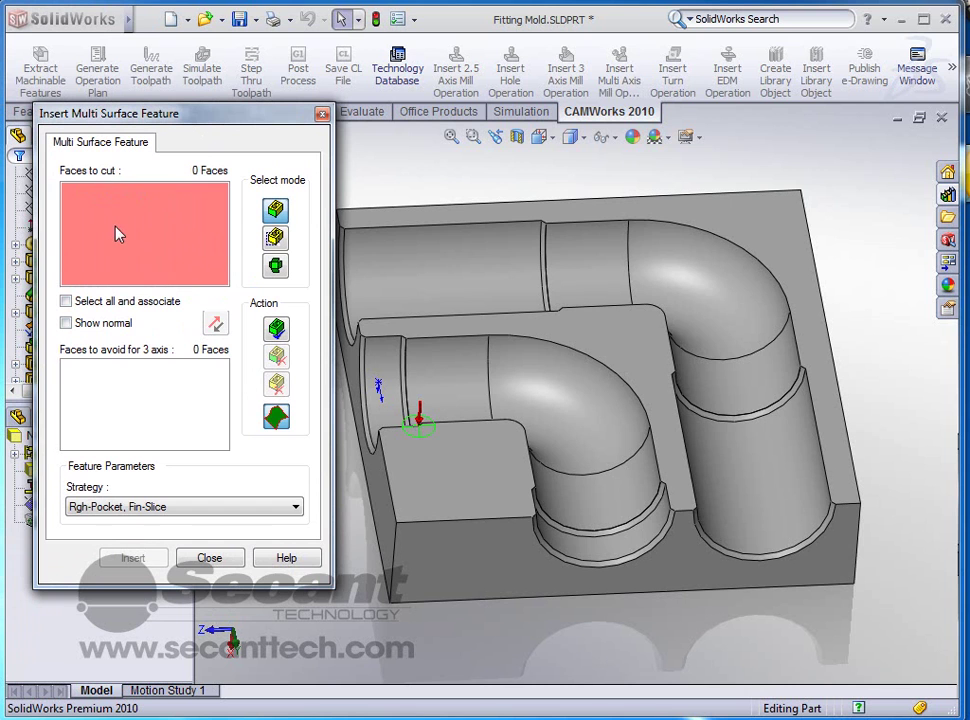
pyautogui.moveTo(400, 390); pyautogui.dragTo(476, 444, button='middle')
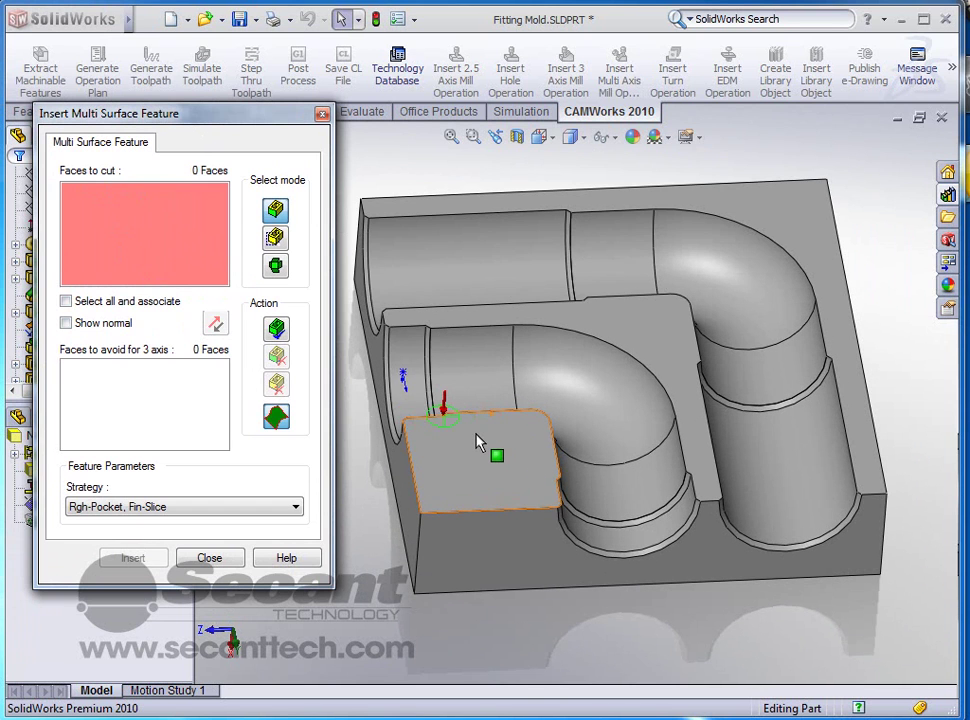
pyautogui.click(66, 301)
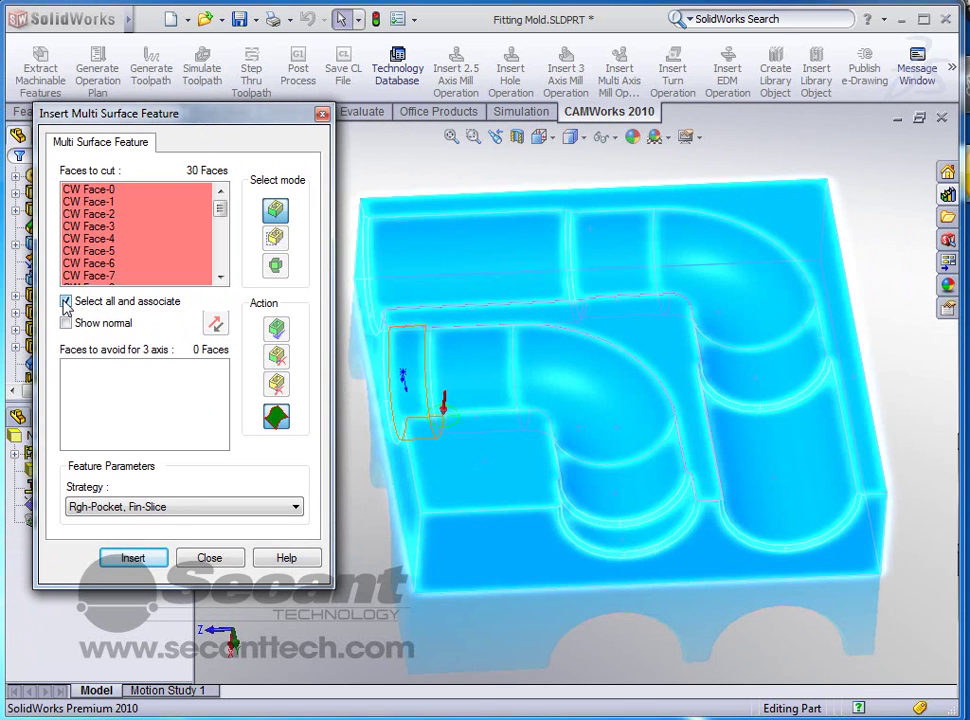
# Remove the three flat parting faces, the outer side faces and the bottom face from the faces to cut, keeping only the pipe cavities
pyautogui.click(795, 215)
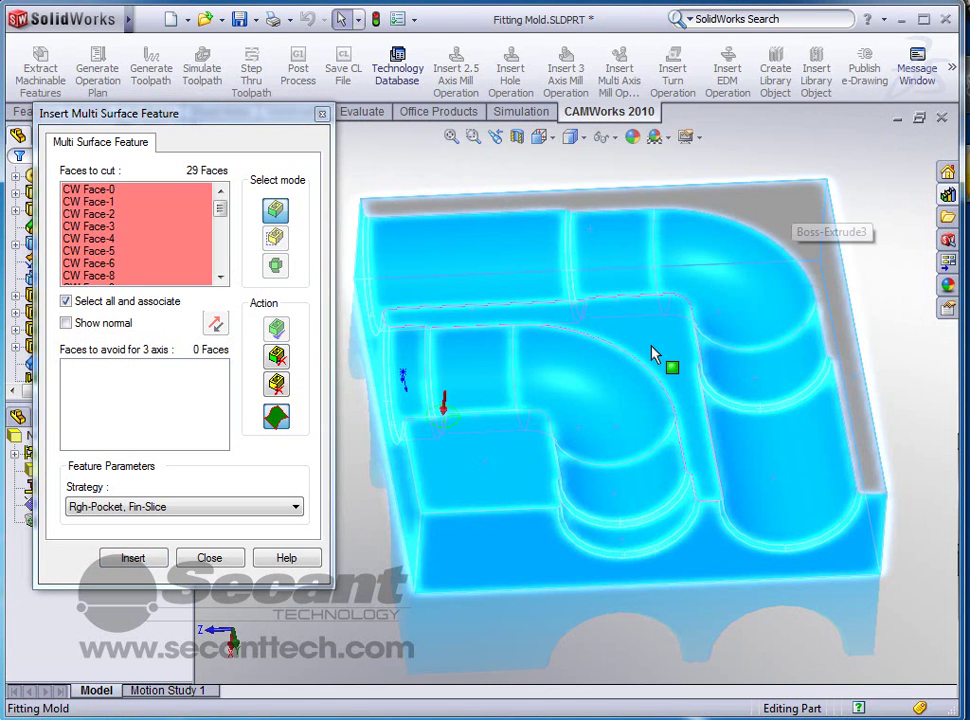
pyautogui.click(656, 337)
pyautogui.click(502, 462)
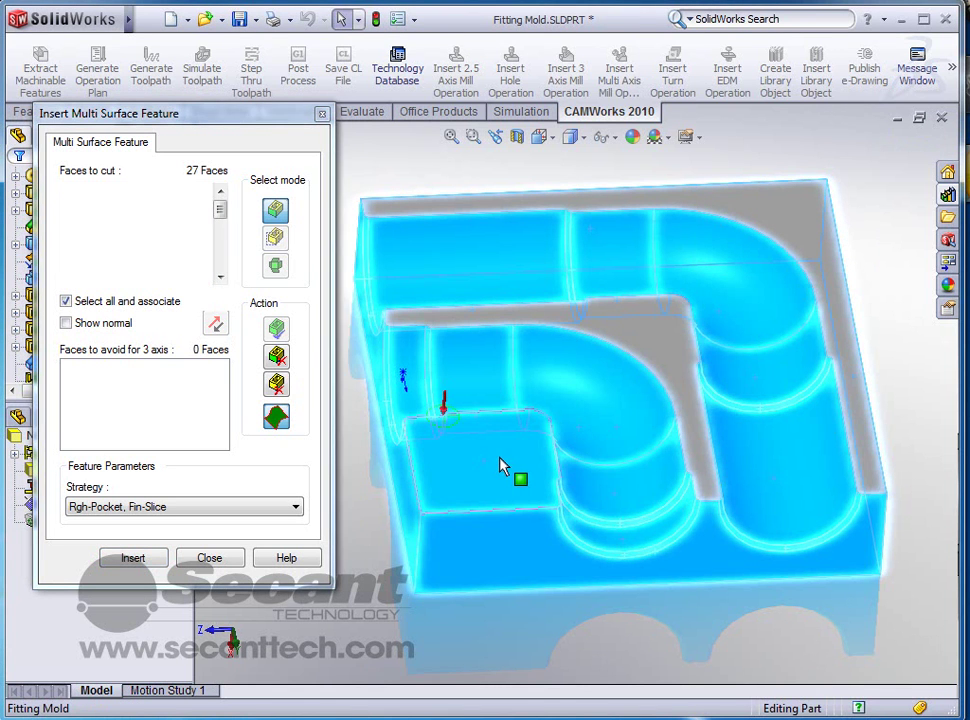
pyautogui.click(497, 560)
pyautogui.moveTo(510, 575); pyautogui.dragTo(489, 541, button='middle')
pyautogui.click(547, 530)
pyautogui.moveTo(547, 537); pyautogui.dragTo(580, 390, button='middle')
pyautogui.click(615, 489)
pyautogui.moveTo(615, 489); pyautogui.dragTo(613, 351, button='middle')
pyautogui.click(660, 617)
pyautogui.click(631, 569)
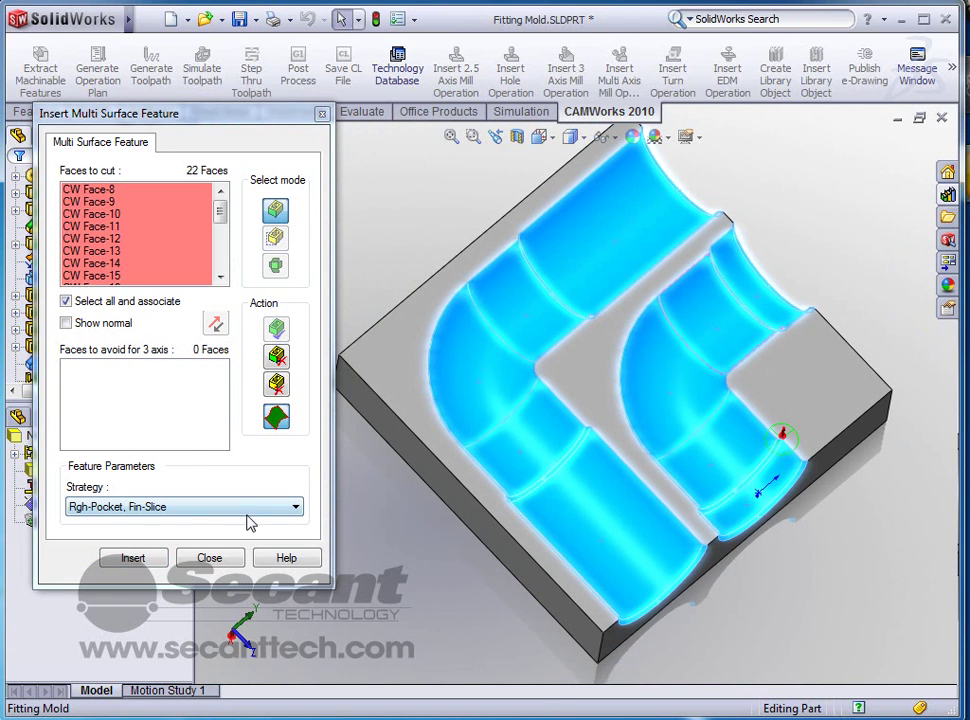
# Set the strategy to Rgh-Pocket, Semi Fin-Slice, Fin-Slice and insert the multi surface feature
pyautogui.click(296, 509)
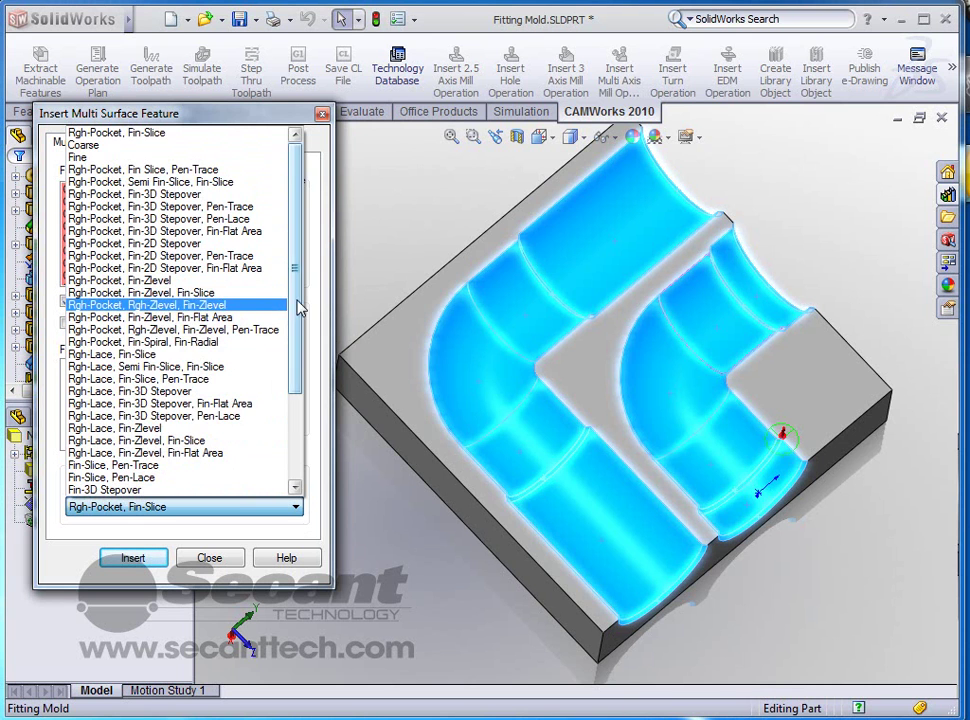
pyautogui.moveTo(299, 309)
pyautogui.mouseDown()
pyautogui.moveTo(297, 415)
pyautogui.moveTo(292, 287)
pyautogui.mouseUp()
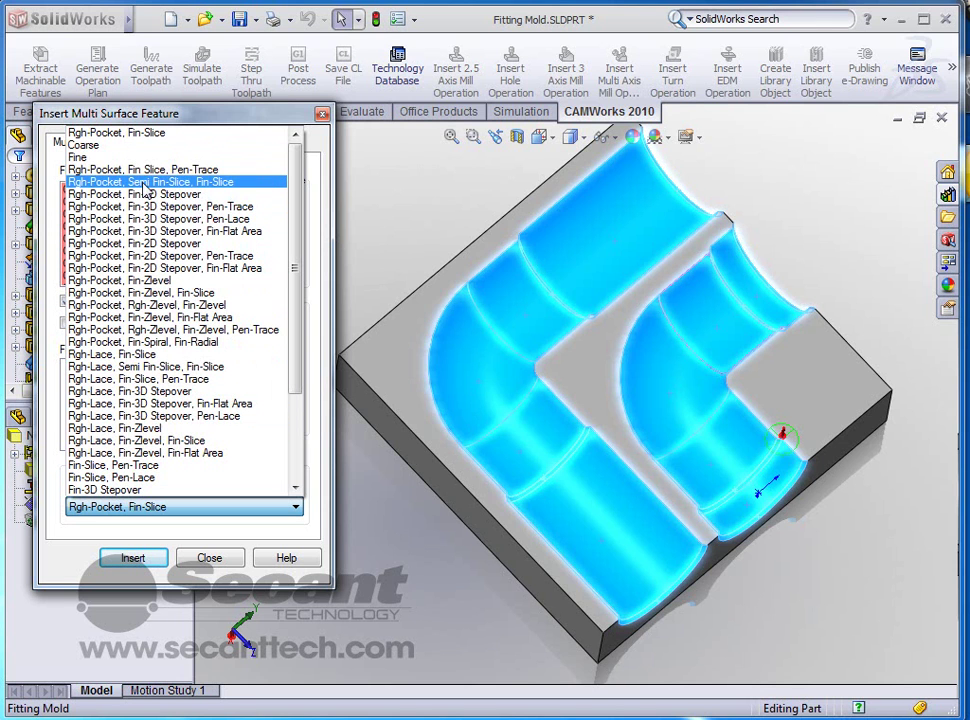
pyautogui.click(146, 182)
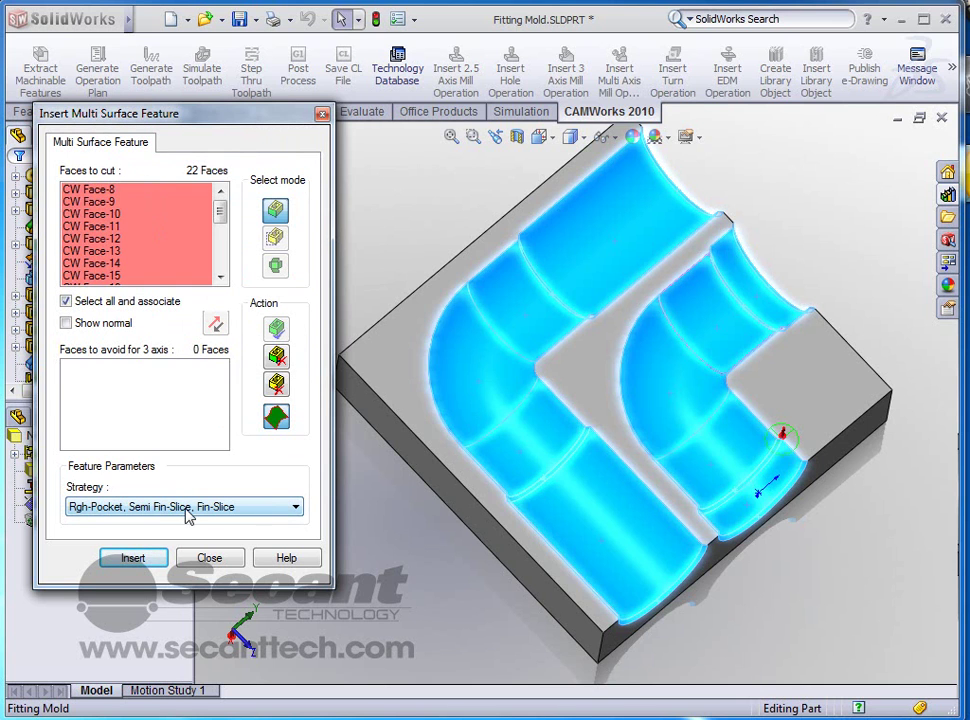
pyautogui.click(133, 559)
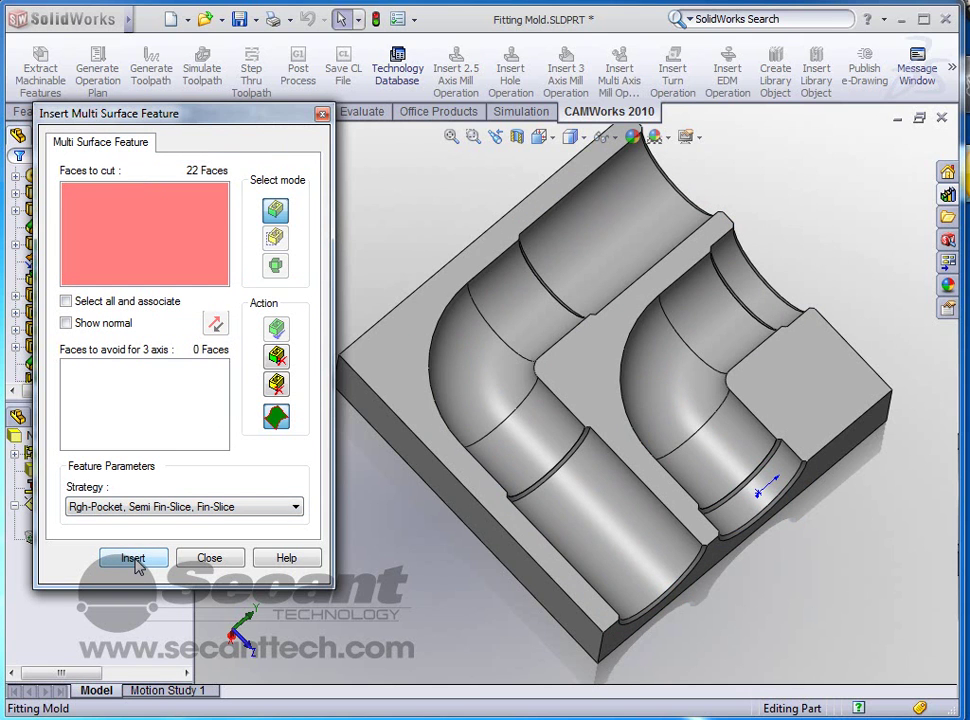
# Close the multi surface feature setup, generate the operation plan for Mill Part Setup2 and generate its toolpaths
pyautogui.click(208, 560)
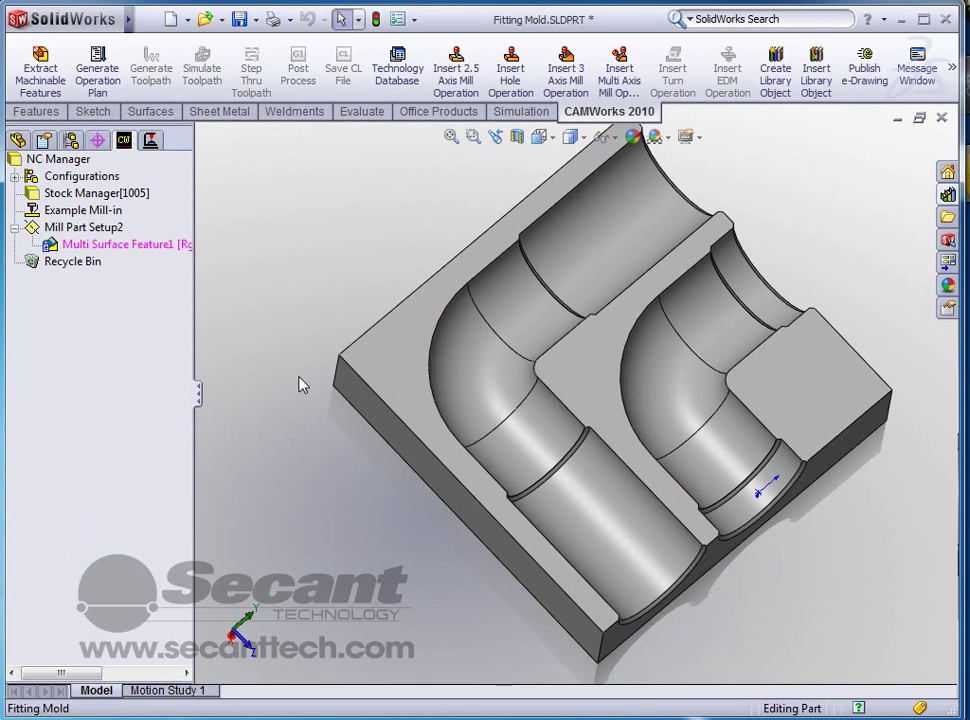
pyautogui.rightClick(84, 228)
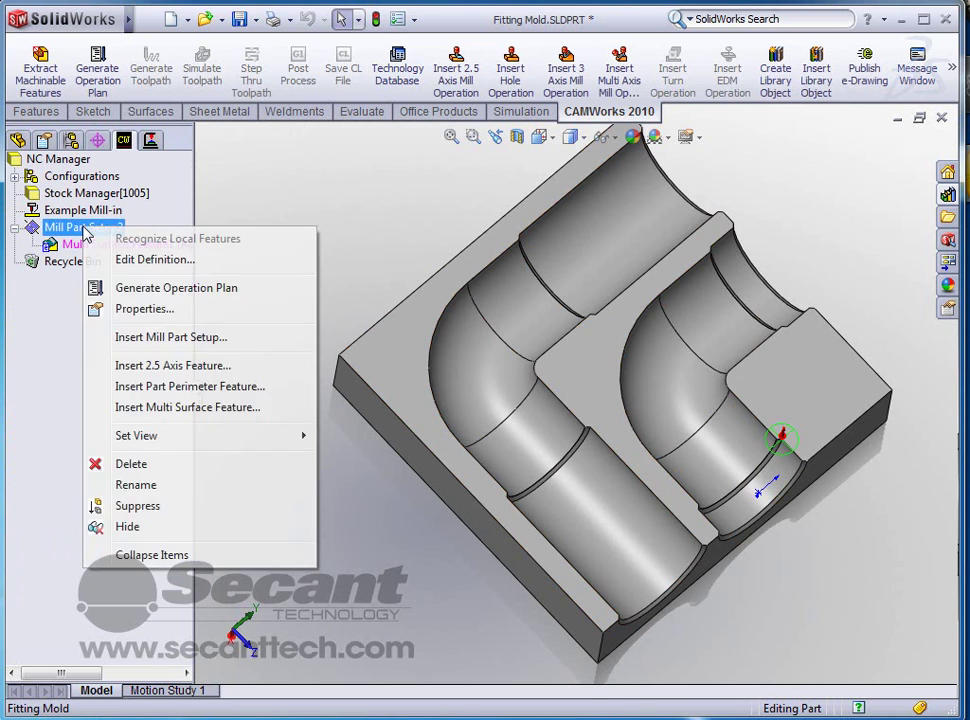
pyautogui.click(160, 288)
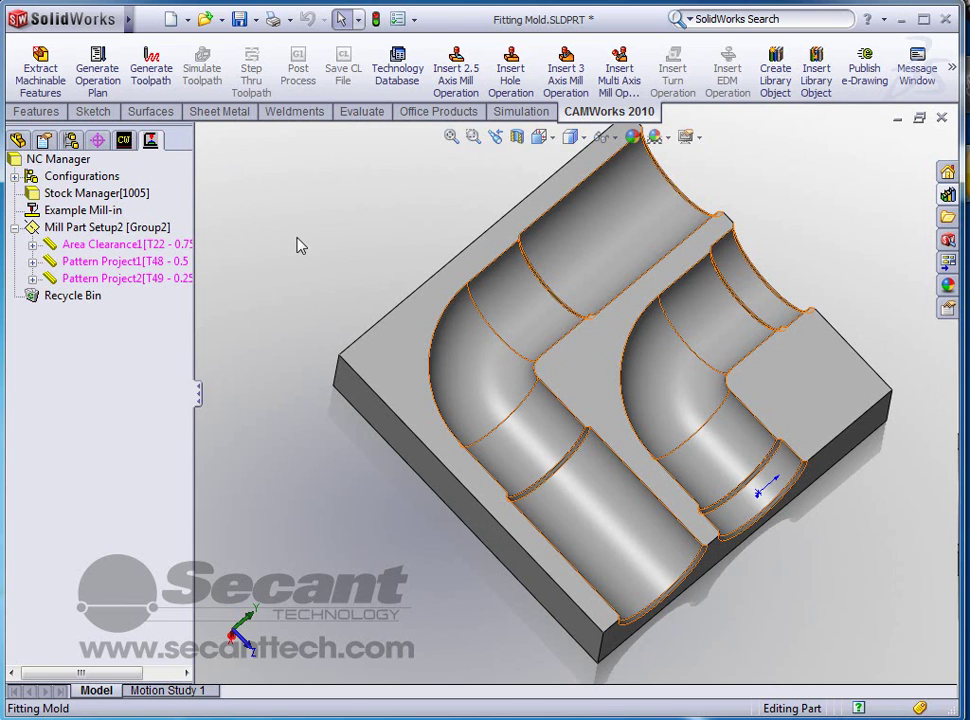
pyautogui.rightClick(79, 228)
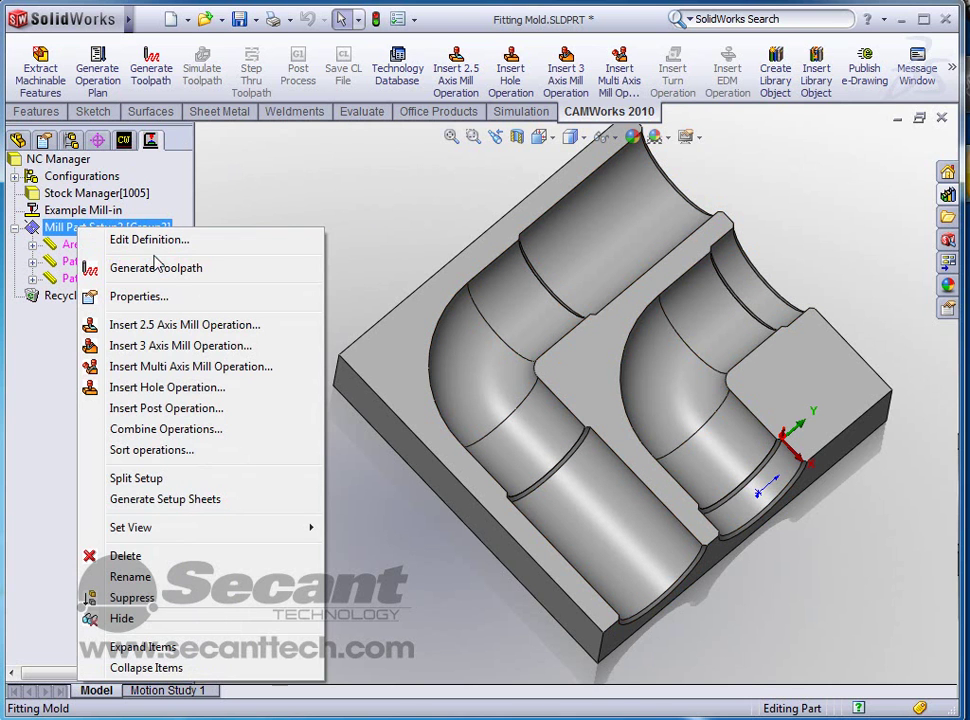
pyautogui.click(152, 270)
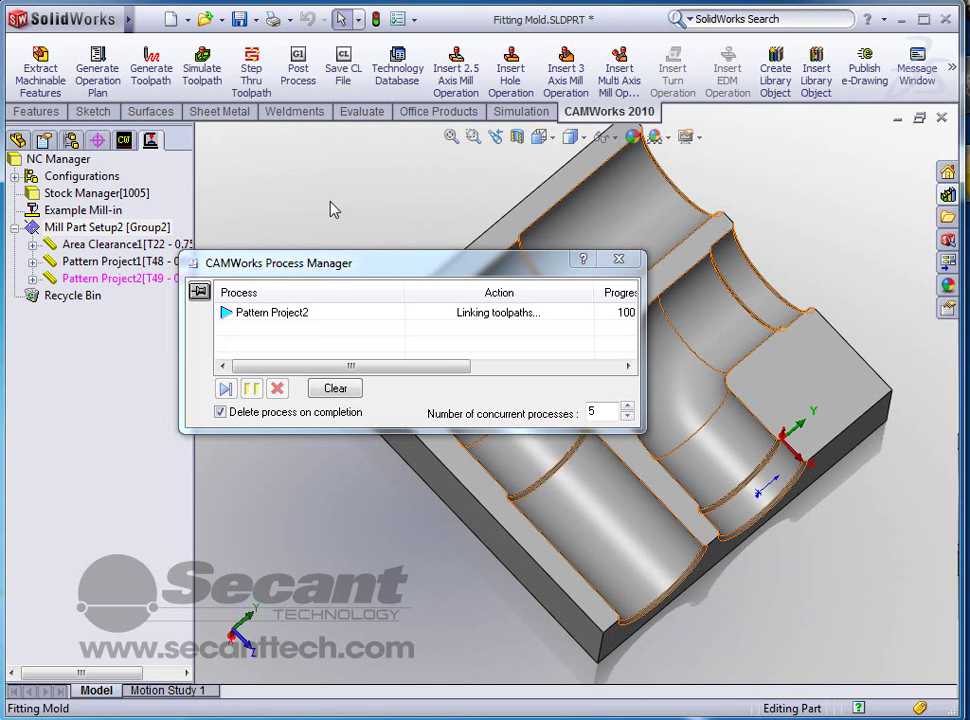
# Examine the toolpaths of the Area Clearance1, Pattern Project1 and Pattern Project2 operations from several viewing angles
pyautogui.moveTo(313, 424); pyautogui.dragTo(249, 476, button='middle')
pyautogui.click(107, 227)
pyautogui.click(100, 244)
pyautogui.moveTo(344, 353); pyautogui.dragTo(223, 294, button='middle')
pyautogui.click(105, 261)
pyautogui.moveTo(300, 310); pyautogui.dragTo(355, 320, button='middle')
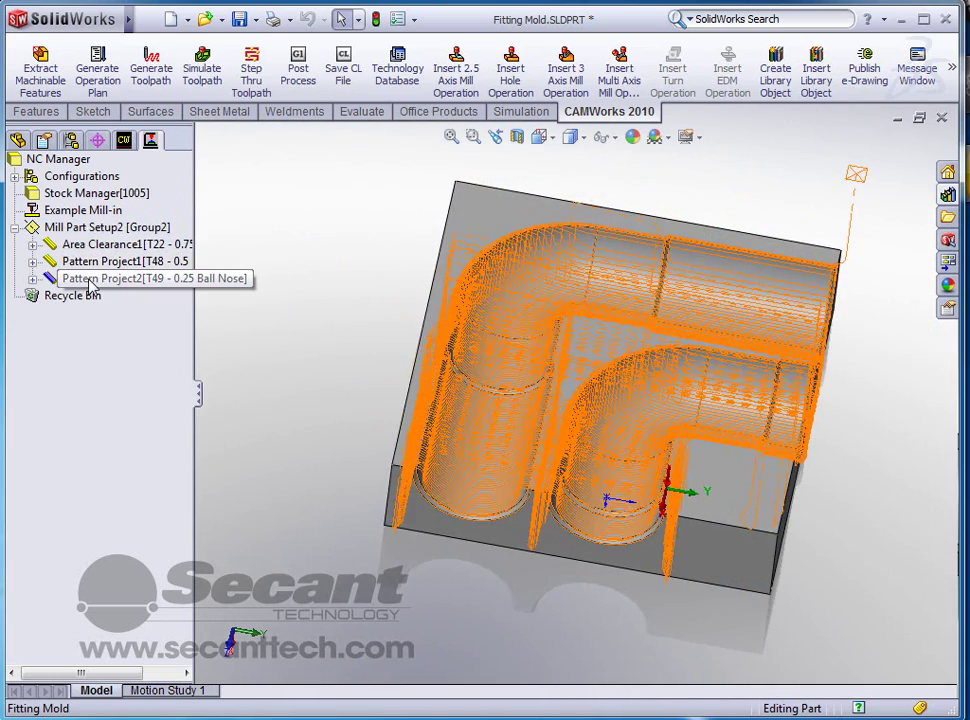
pyautogui.click(100, 278)
pyautogui.moveTo(329, 318); pyautogui.dragTo(262, 316, button='middle')
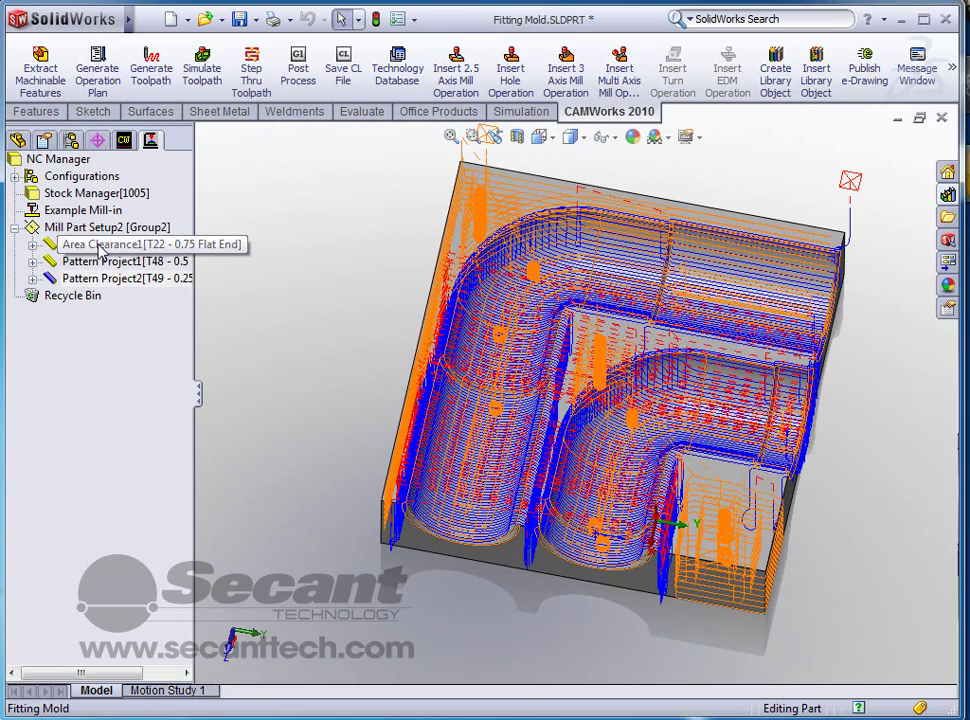
# Insert an avoid area for Area Clearance1 from the three flat parting faces and regenerate its toolpath
pyautogui.click(100, 250)
pyautogui.rightClick(100, 250)
pyautogui.click(170, 373)
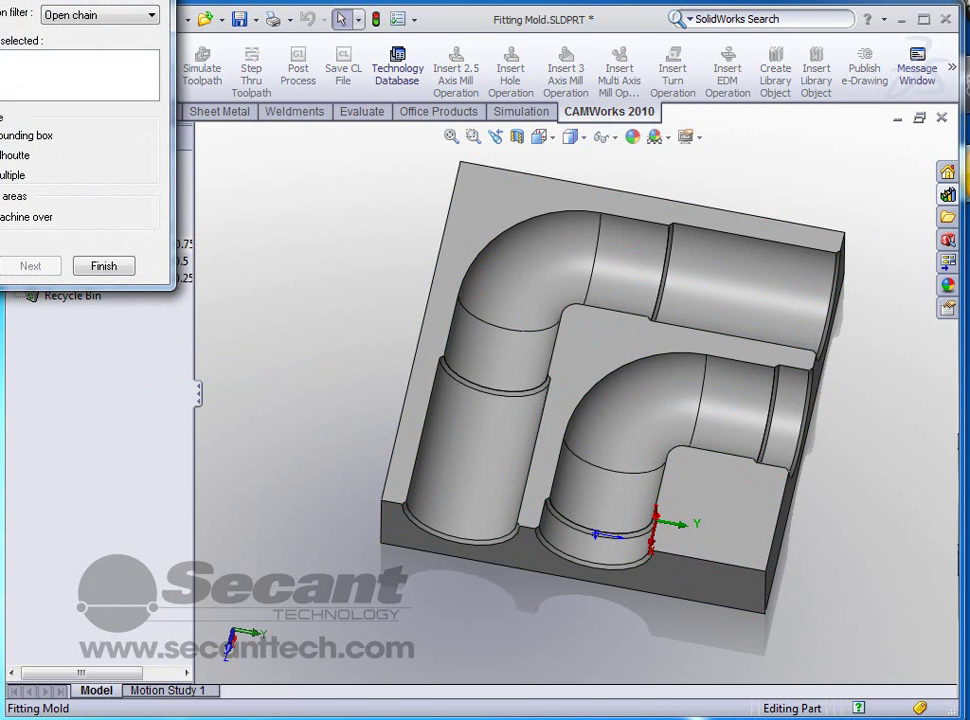
pyautogui.click(494, 208)
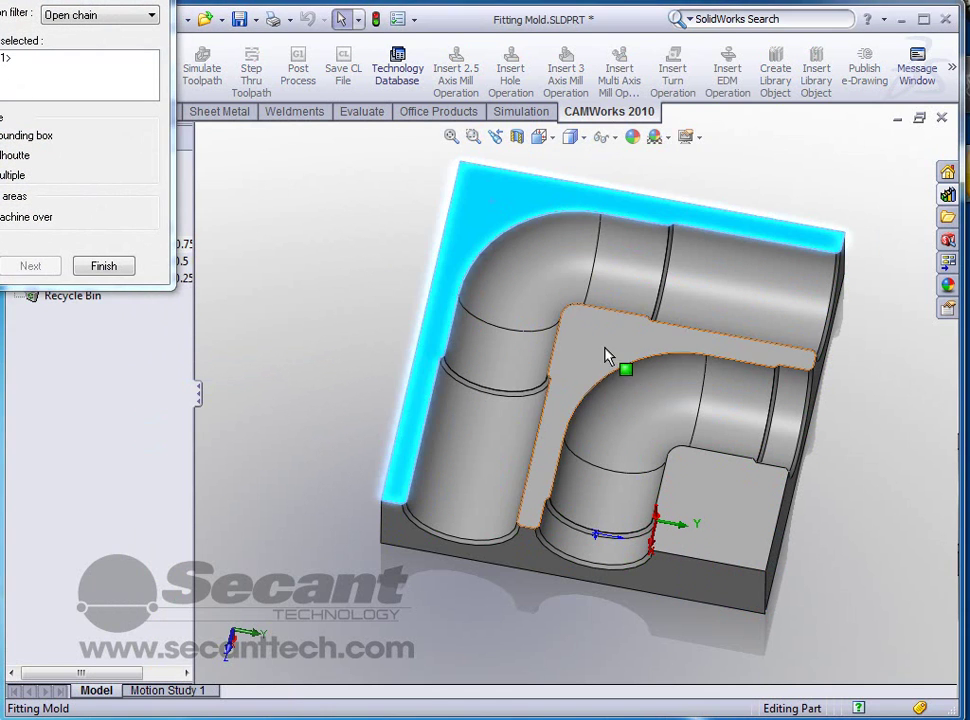
pyautogui.click(602, 347)
pyautogui.click(720, 508)
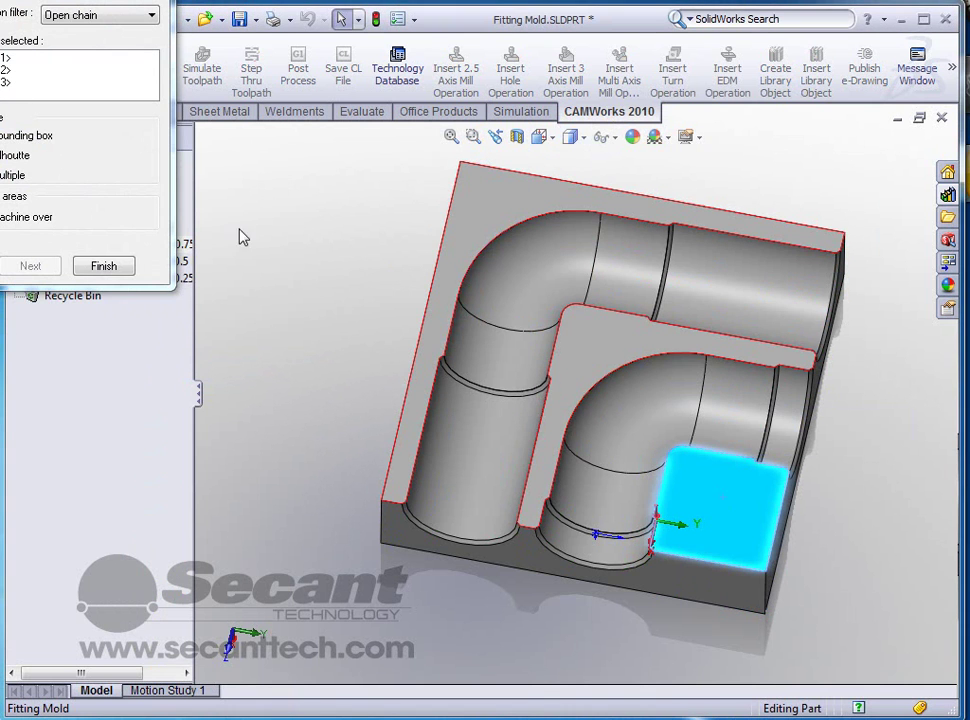
pyautogui.click(105, 268)
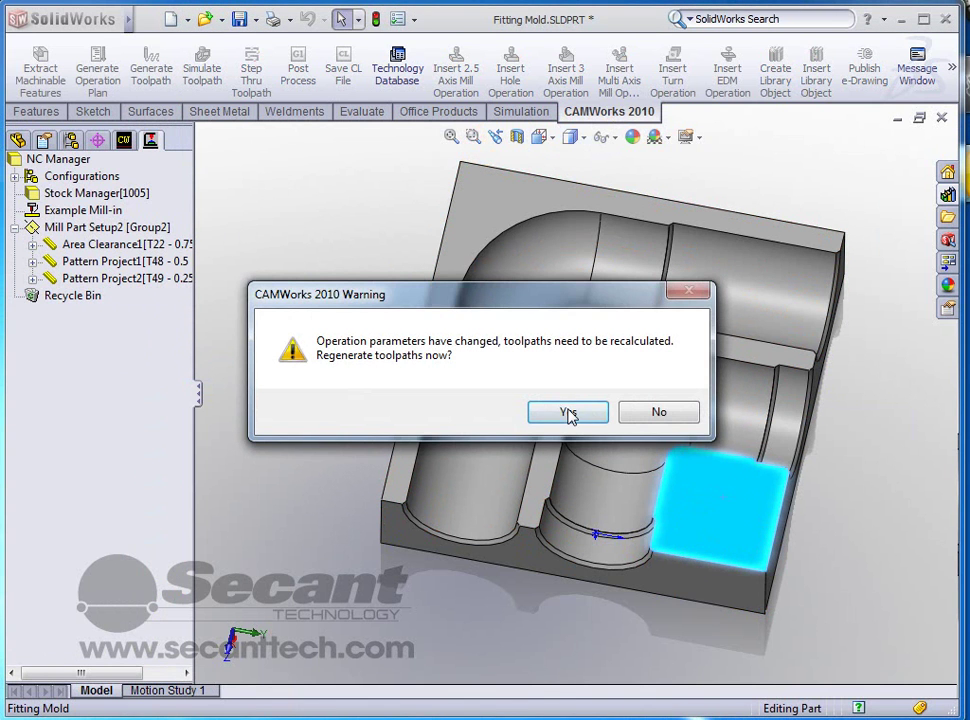
pyautogui.click(566, 411)
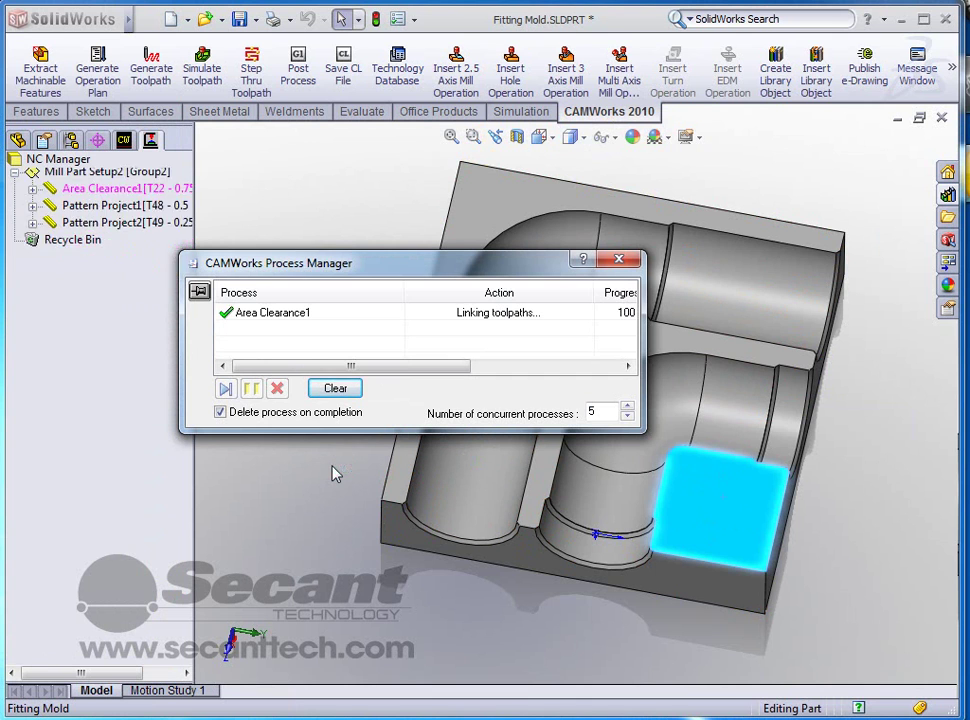
# Insert an avoid area with the Multiple shape for Pattern Project1 from the three parting faces and regenerate its toolpath
pyautogui.rightClick(97, 262)
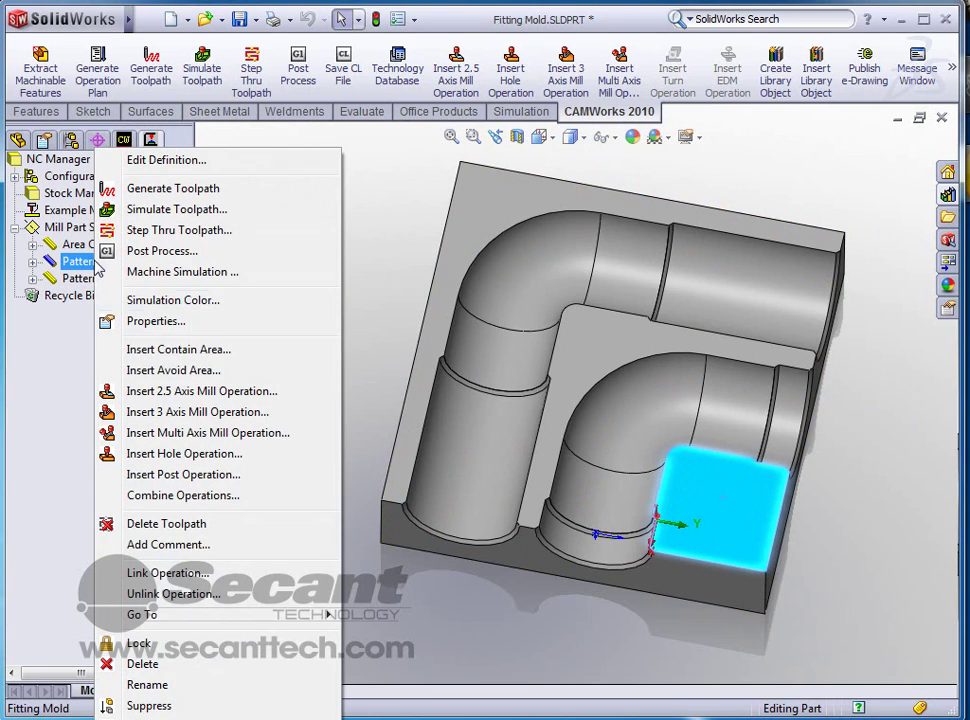
pyautogui.click(165, 371)
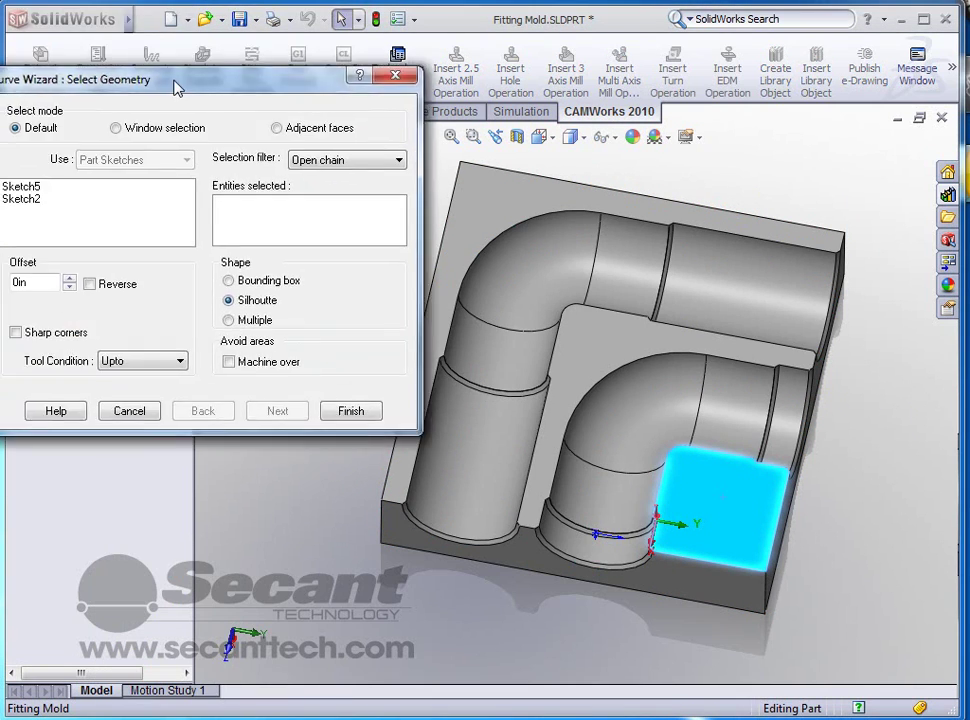
pyautogui.click(229, 313)
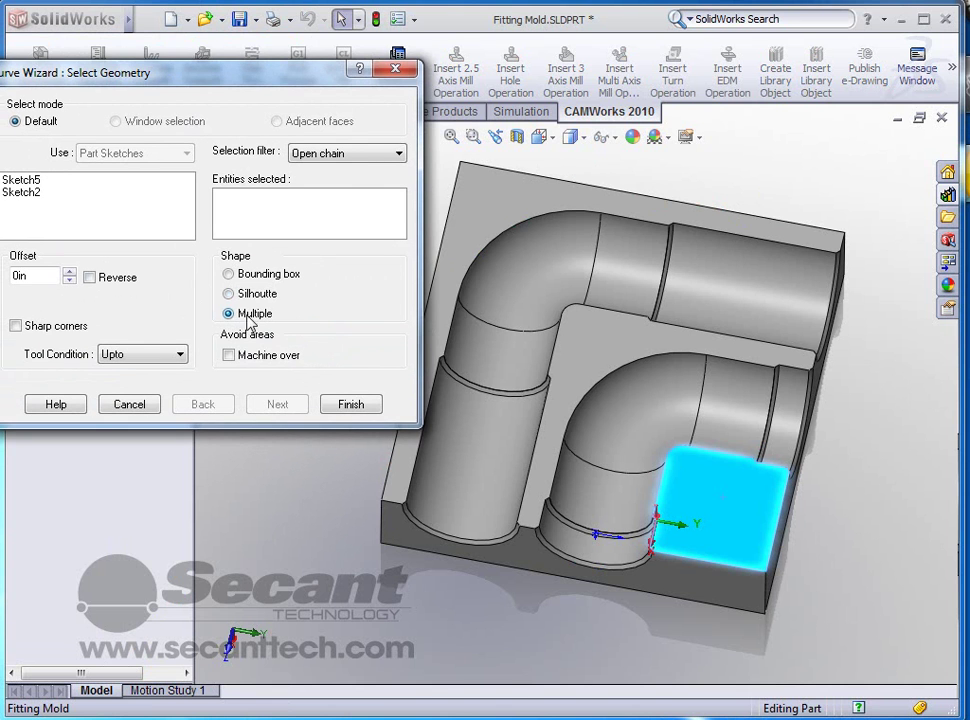
pyautogui.click(515, 218)
pyautogui.click(678, 442)
pyautogui.click(734, 494)
pyautogui.click(350, 405)
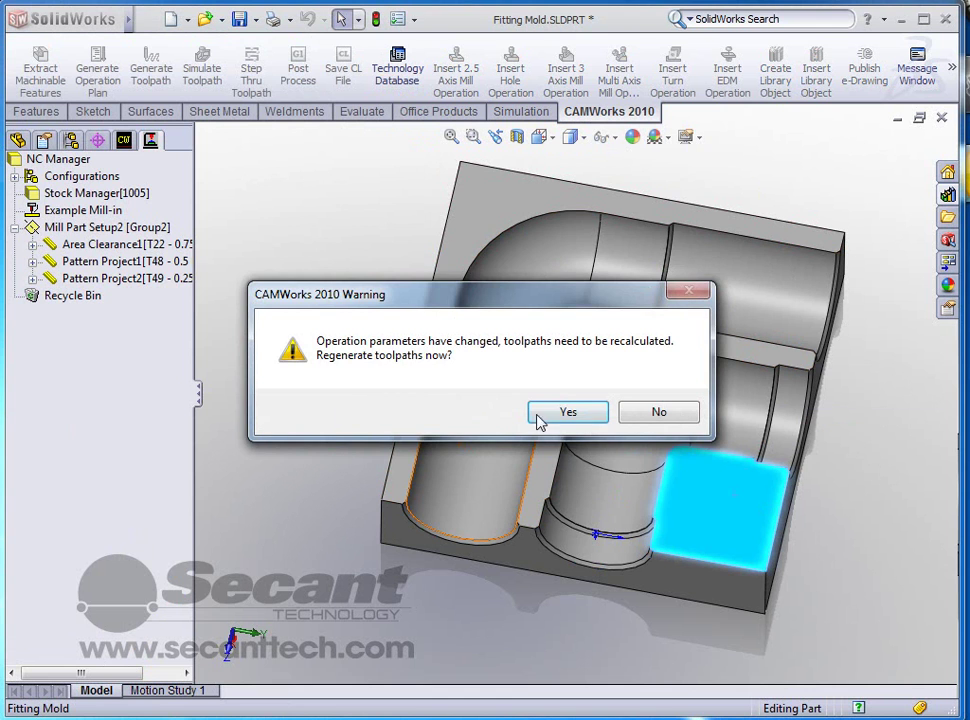
pyautogui.click(562, 416)
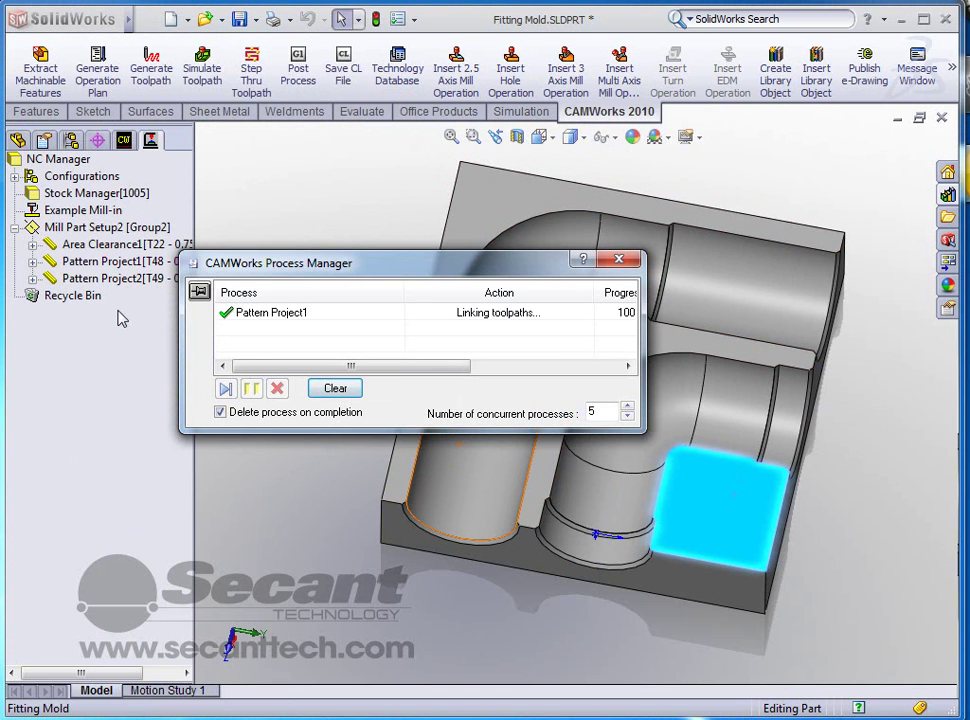
# Insert an avoid area with the Multiple shape for Pattern Project2 from the three parting faces and regenerate its toolpath
pyautogui.rightClick(105, 280)
pyautogui.click(172, 372)
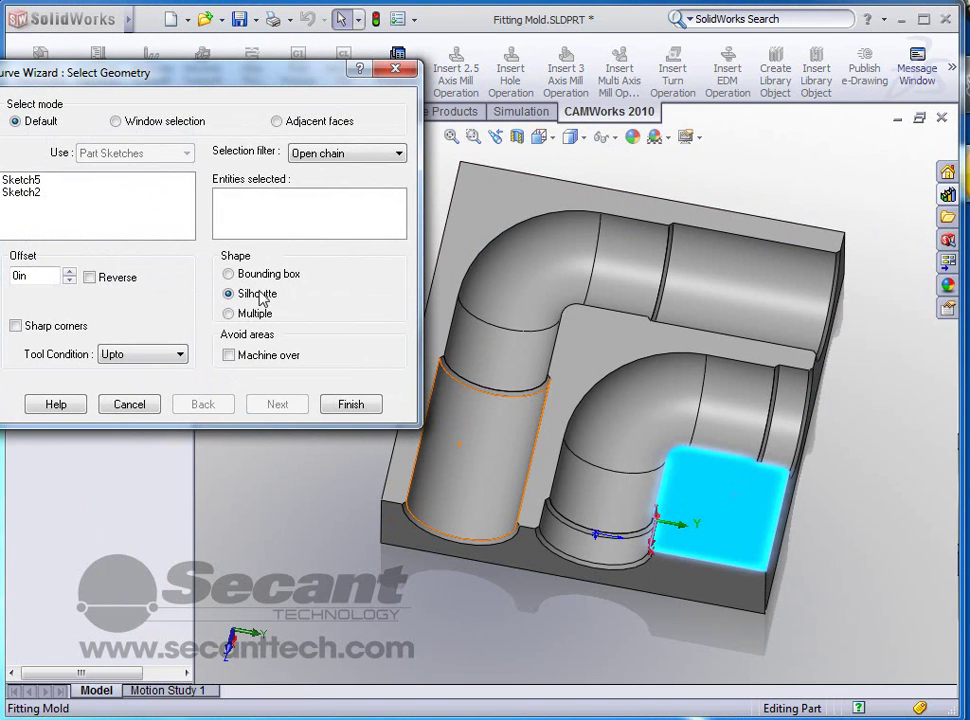
pyautogui.click(231, 315)
pyautogui.click(489, 211)
pyautogui.click(597, 364)
pyautogui.click(697, 489)
pyautogui.click(358, 408)
pyautogui.click(566, 410)
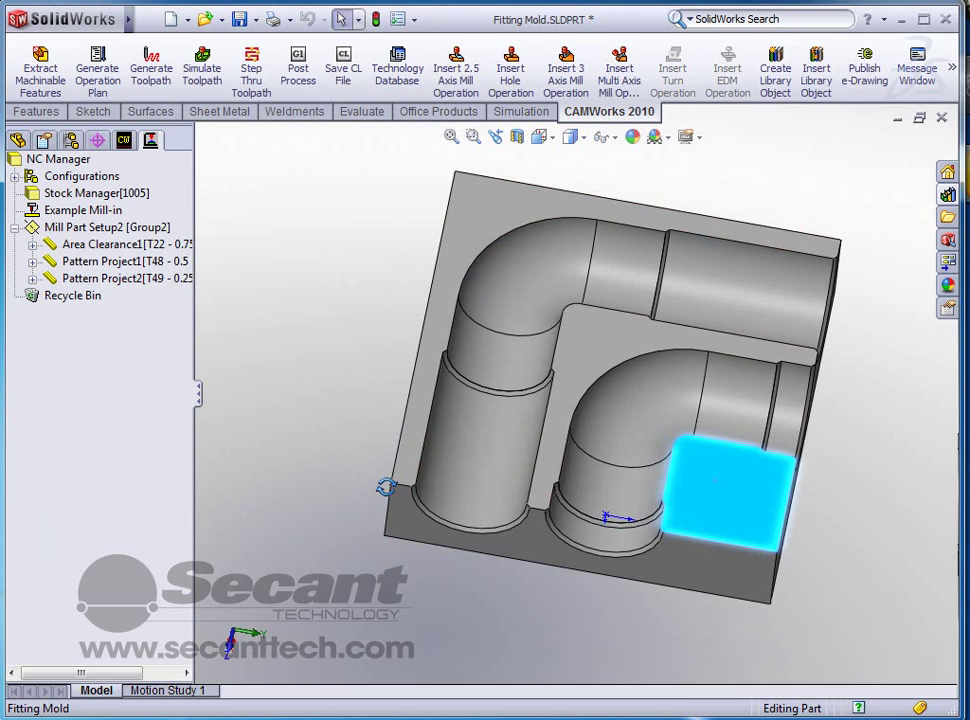
# Inspect the Area Clearance1 toolpath up close and open that operation's parameters for editing
pyautogui.click(97, 249)
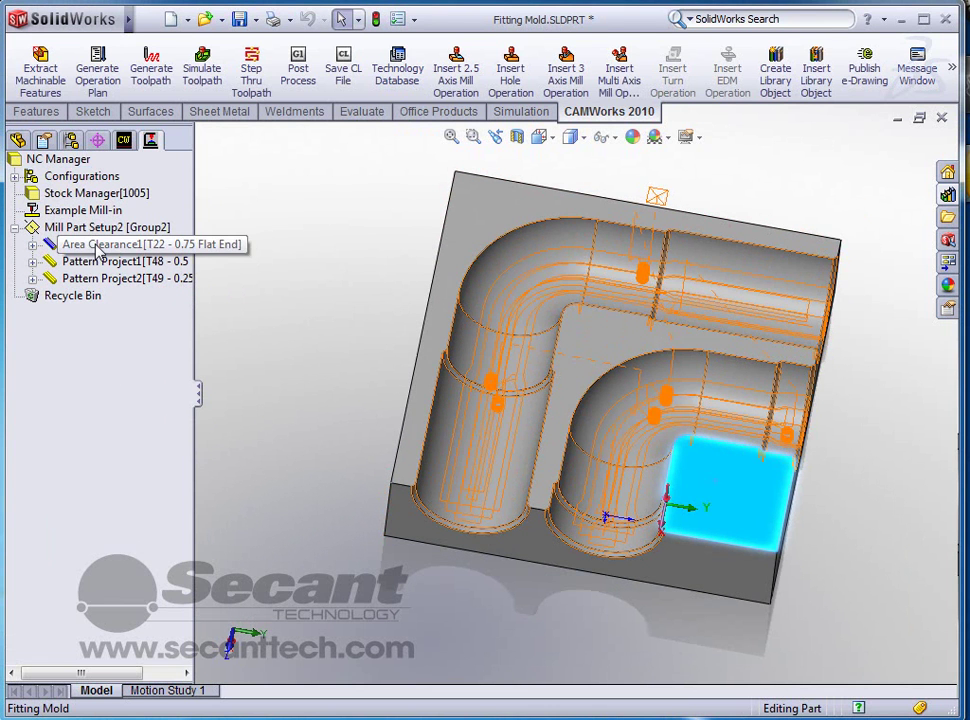
pyautogui.moveTo(288, 376); pyautogui.dragTo(260, 362, button='middle')
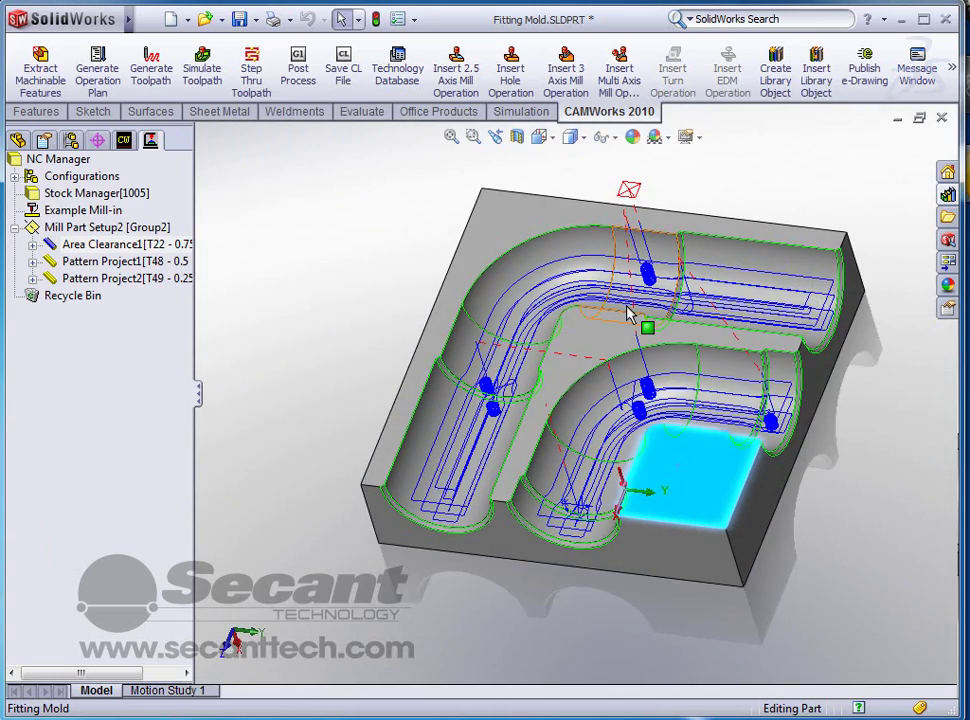
pyautogui.scroll(-2, 697, 390)
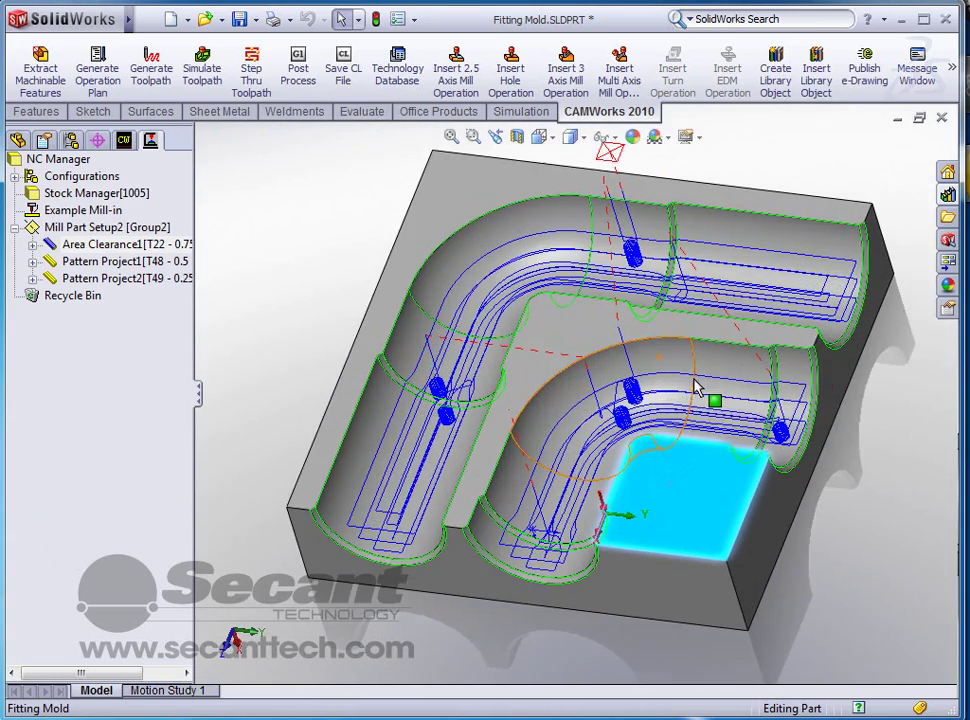
pyautogui.rightClick(101, 246)
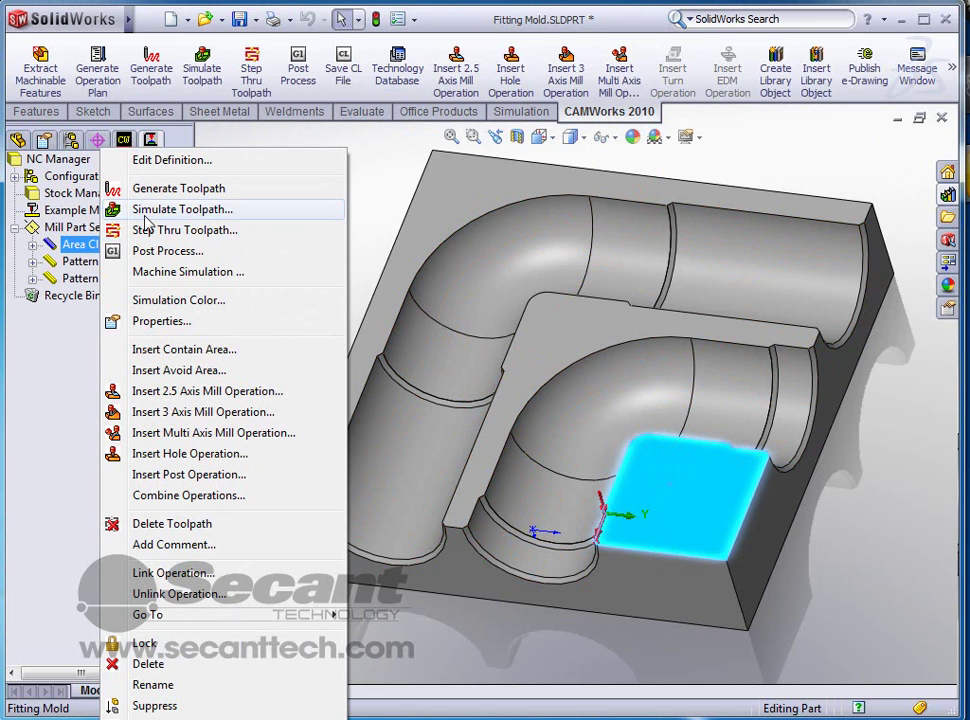
pyautogui.click(170, 162)
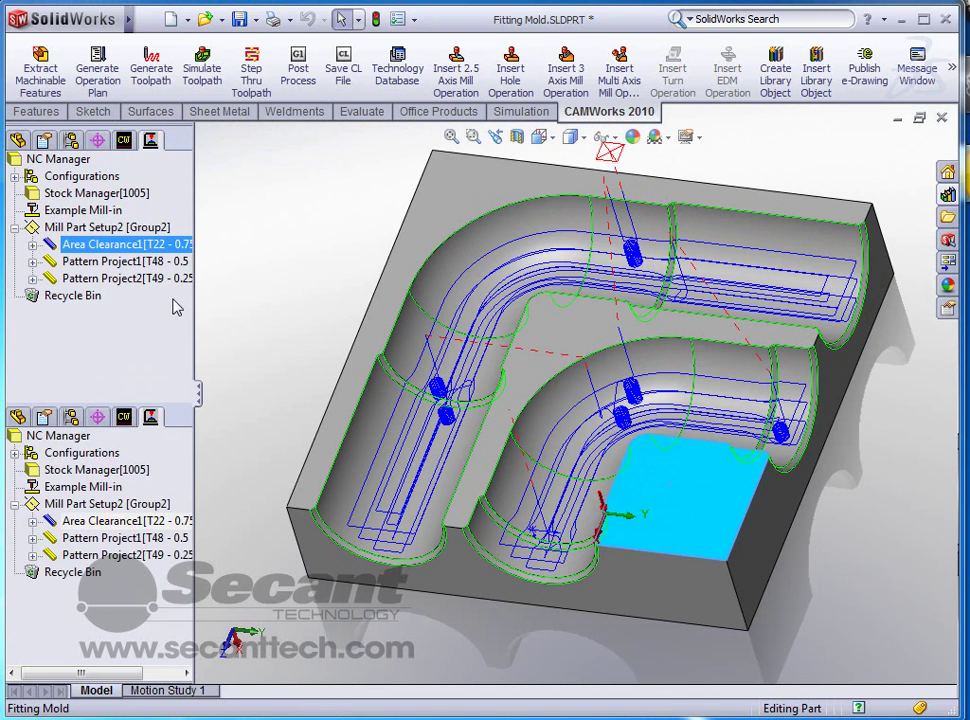
pyautogui.moveTo(0, 0); pyautogui.dragTo(295, 58)
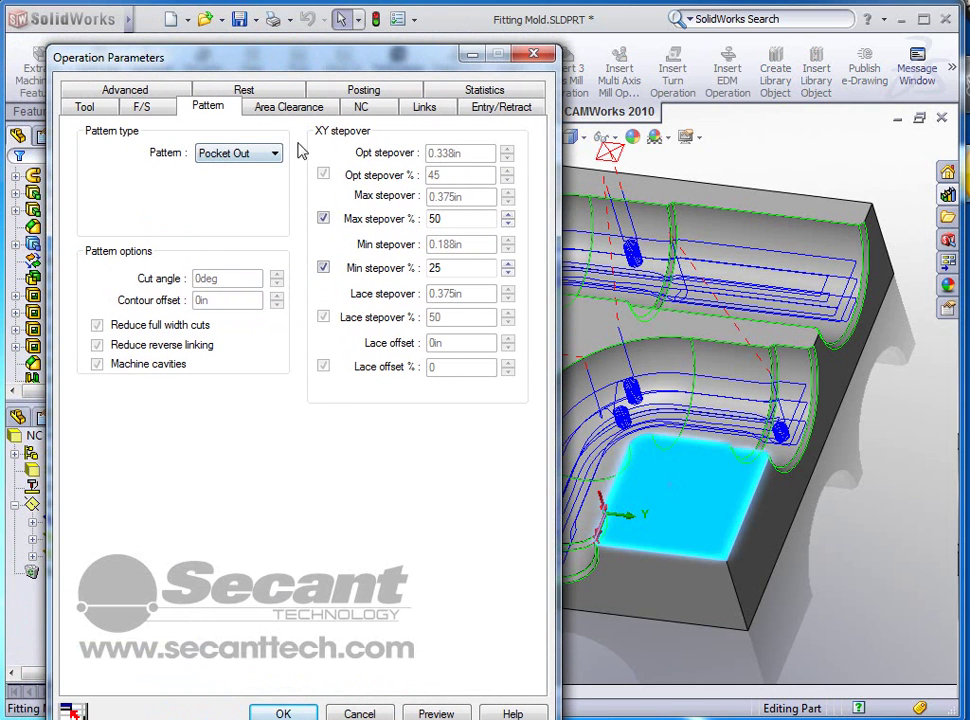
# Set the entry ramping method of Area Clearance1 to Ramp and regenerate its toolpath
pyautogui.click(497, 112)
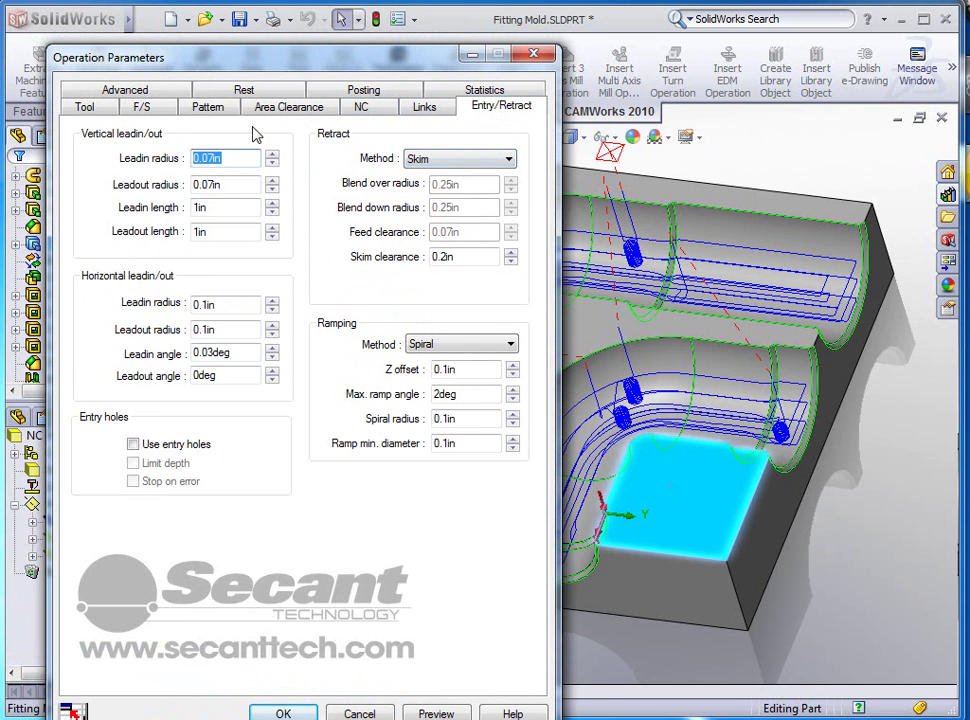
pyautogui.click(208, 107)
pyautogui.click(484, 110)
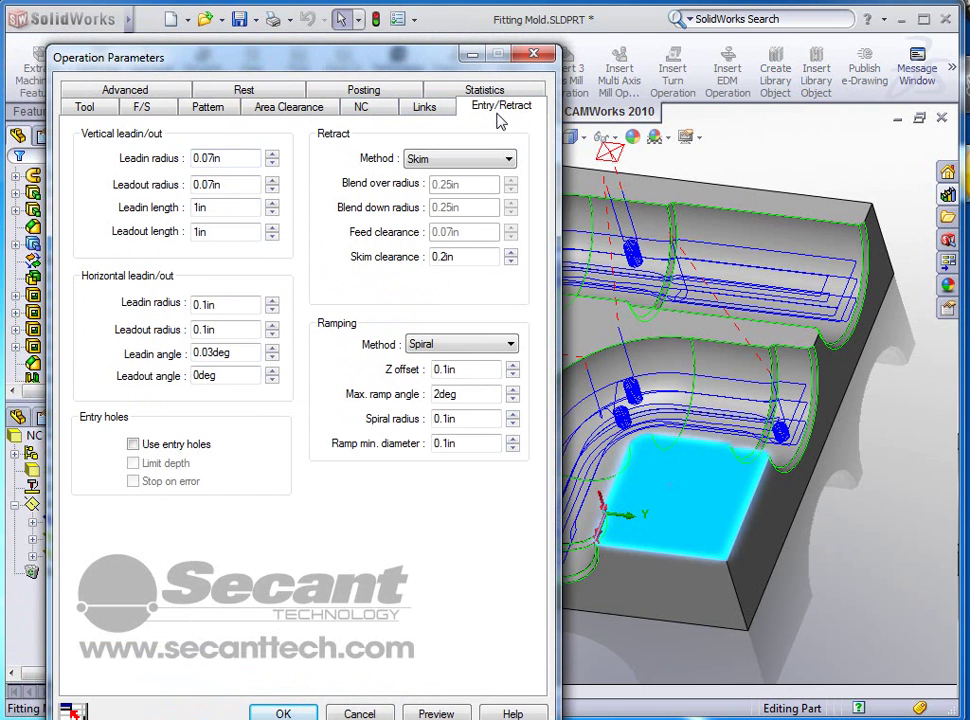
pyautogui.click(511, 346)
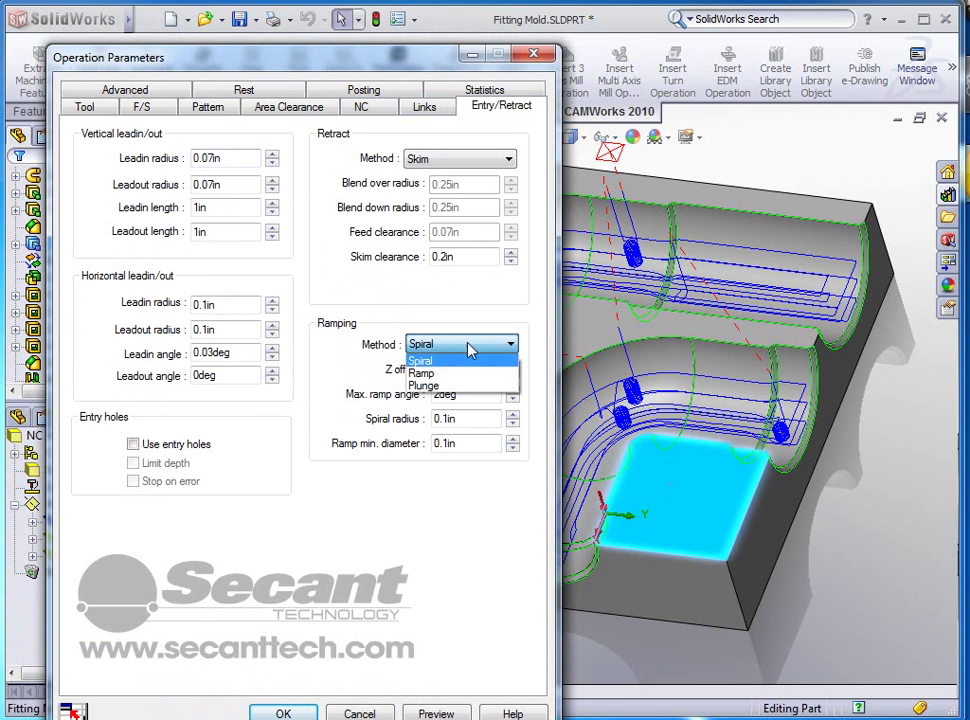
pyautogui.click(426, 377)
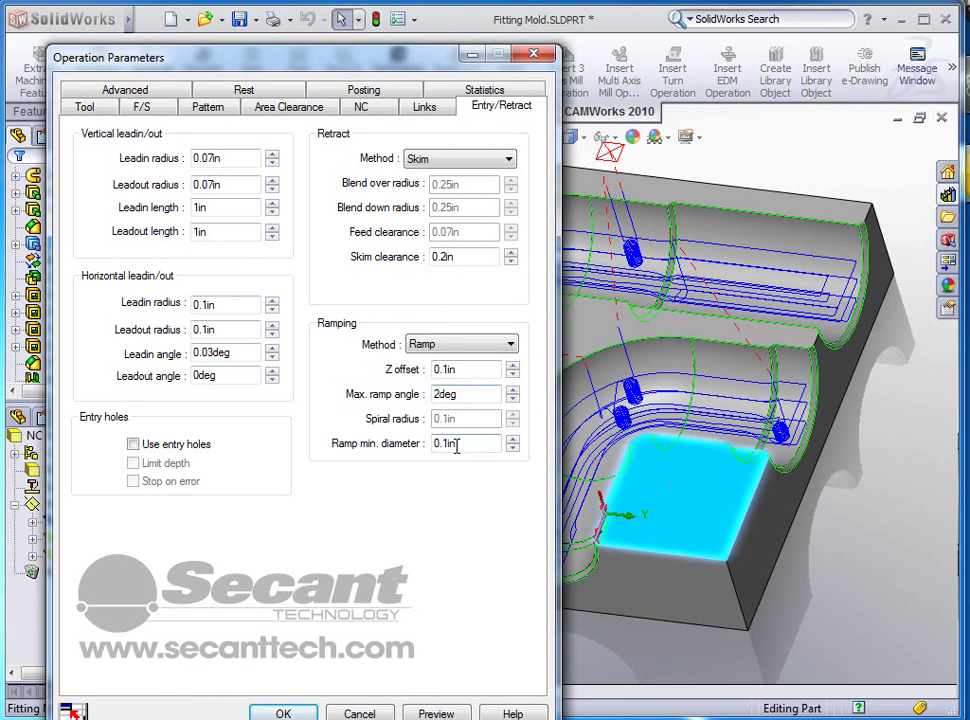
pyautogui.click(290, 712)
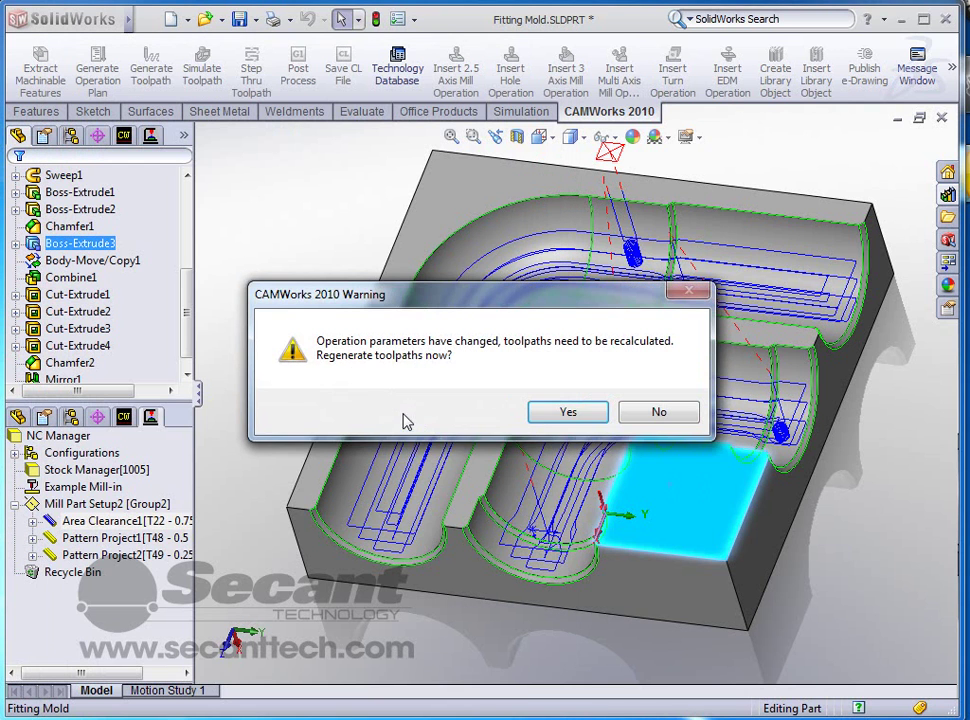
pyautogui.click(555, 412)
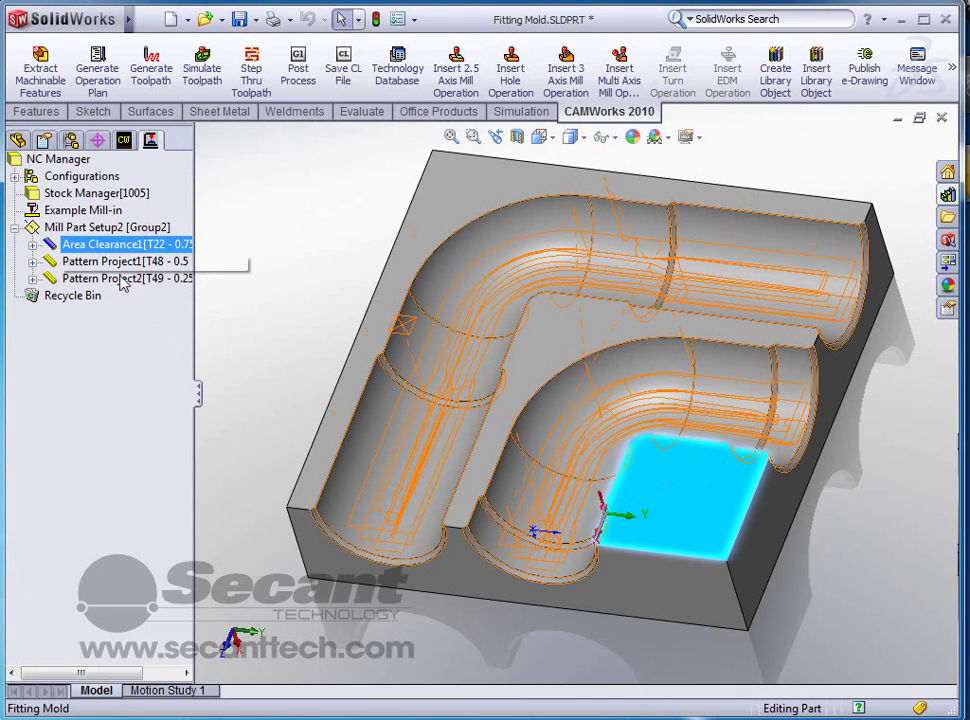
# Examine the updated Area Clearance1 toolpath and the contained Pattern Project1 and Pattern Project2 toolpaths over the cavities
pyautogui.moveTo(231, 339); pyautogui.dragTo(320, 325, button='middle')
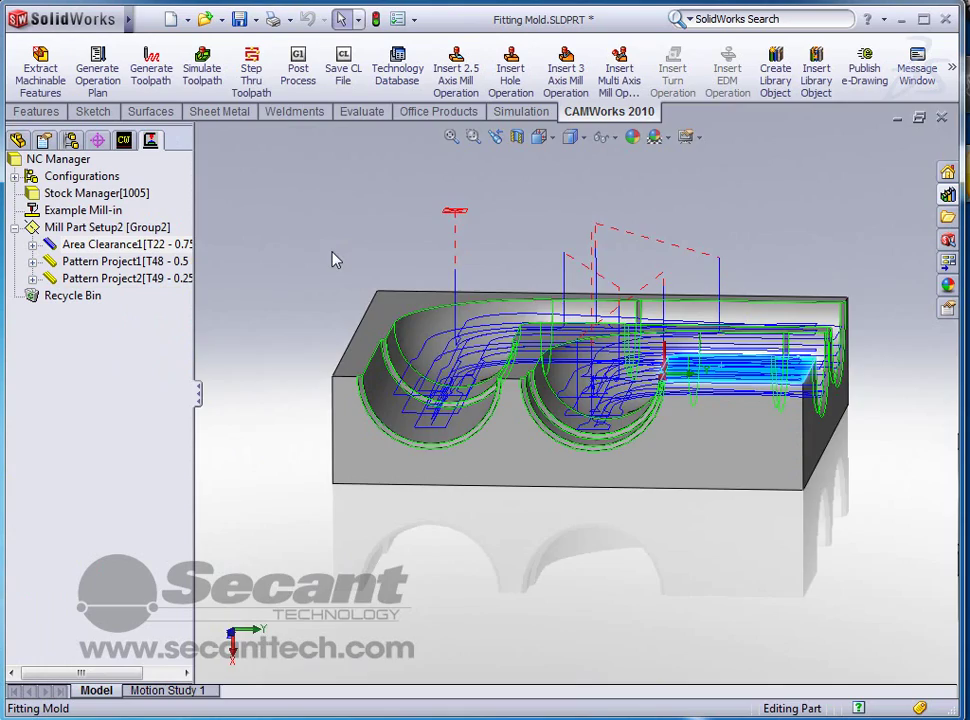
pyautogui.moveTo(336, 260); pyautogui.dragTo(328, 291, button='middle')
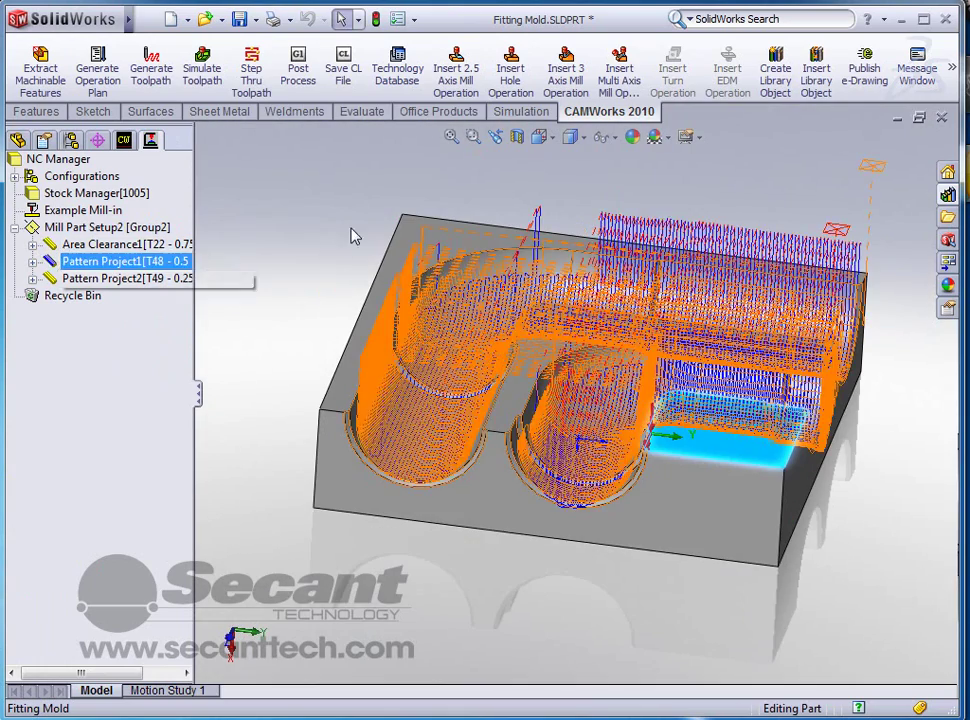
pyautogui.moveTo(351, 238); pyautogui.dragTo(185, 320, button='middle')
pyautogui.click(113, 279)
pyautogui.moveTo(329, 294); pyautogui.dragTo(311, 316, button='middle')
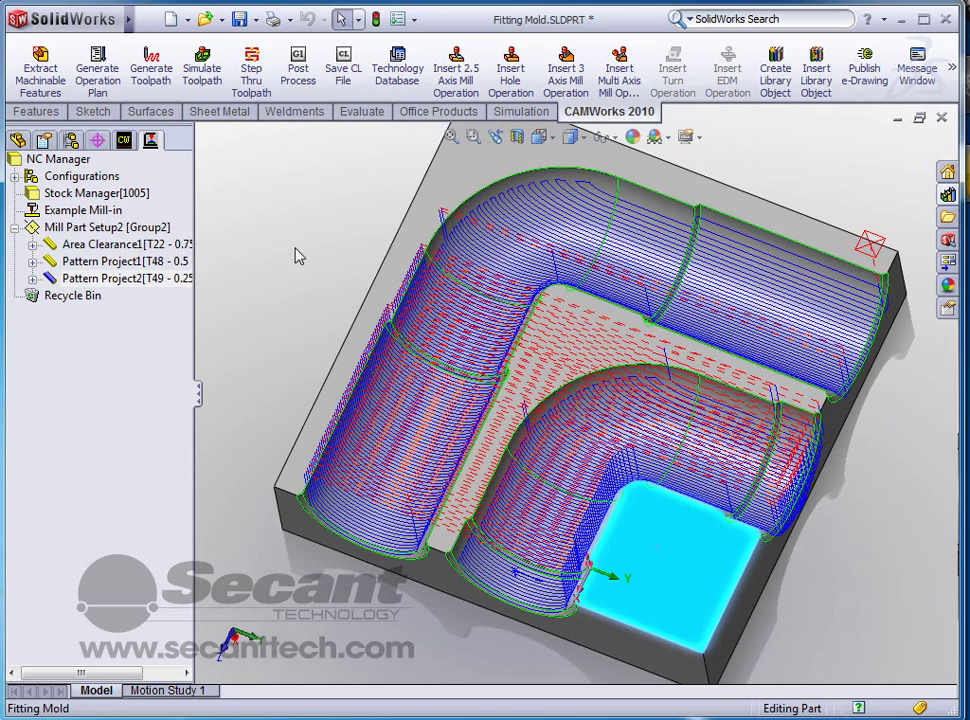
pyautogui.moveTo(297, 257); pyautogui.dragTo(385, 275, button='middle')
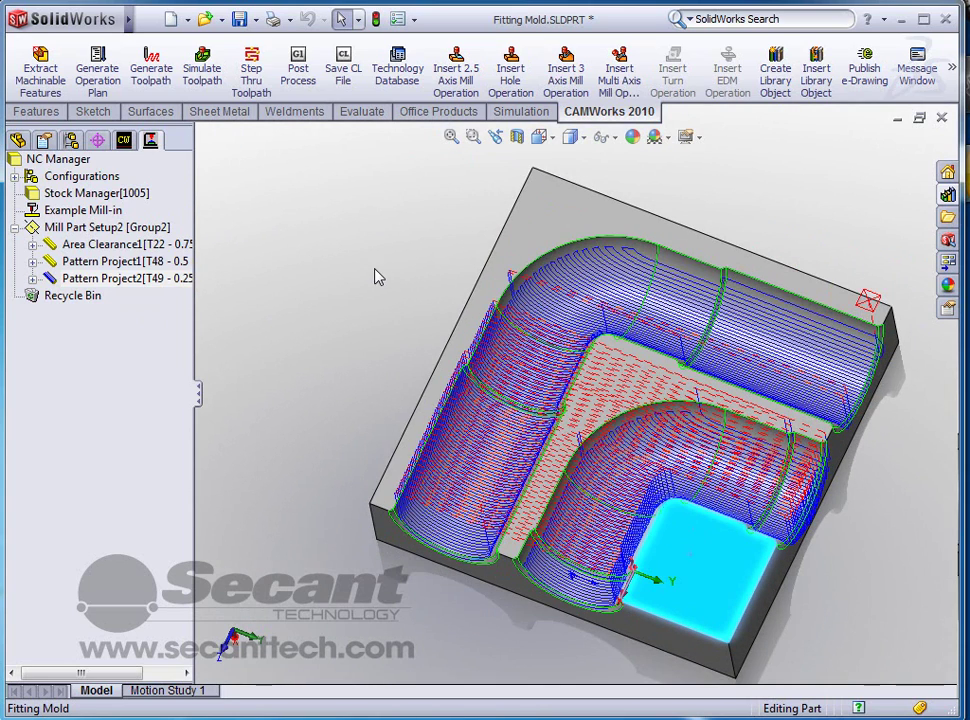
# Simulate the complete machining of the mold in Tool mode, playing it to the end, and close the simulation
pyautogui.rightClick(60, 160)
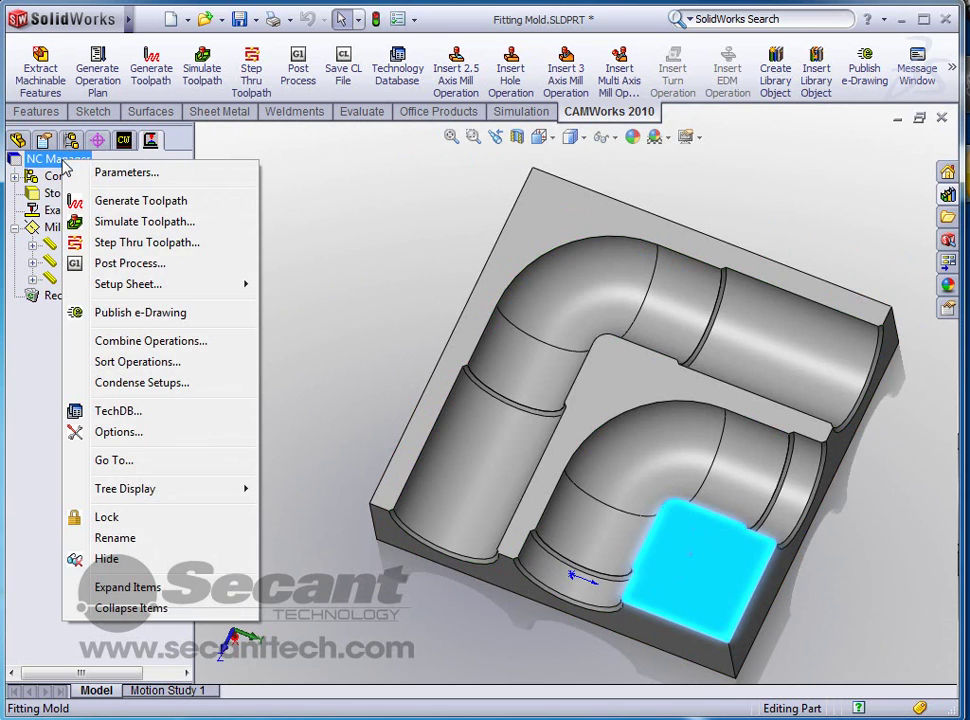
pyautogui.click(127, 222)
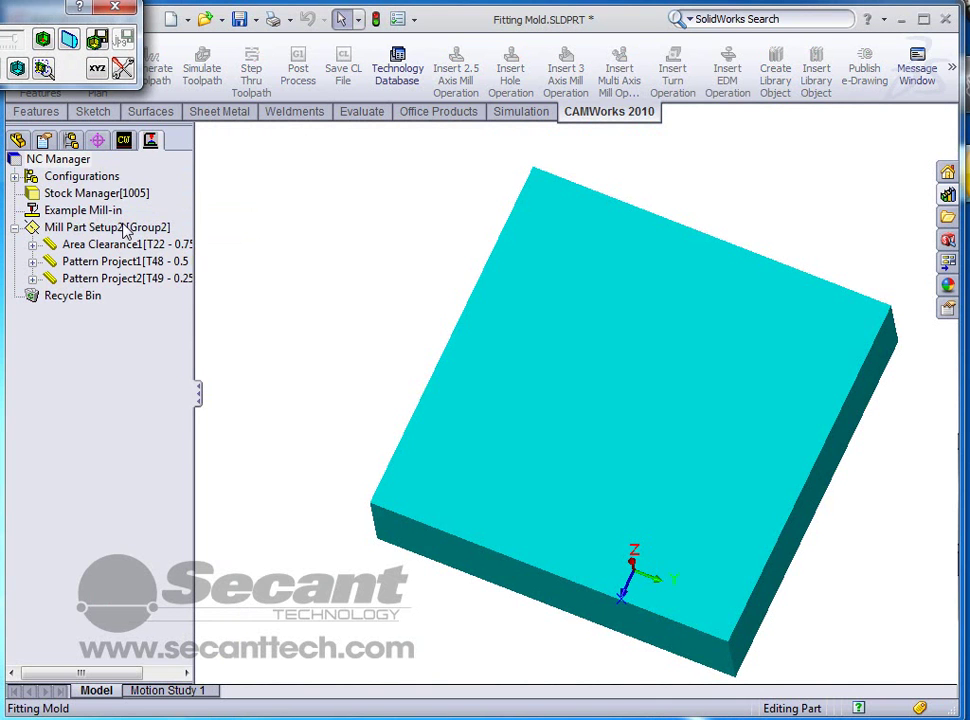
pyautogui.moveTo(50, 8); pyautogui.dragTo(197, 93)
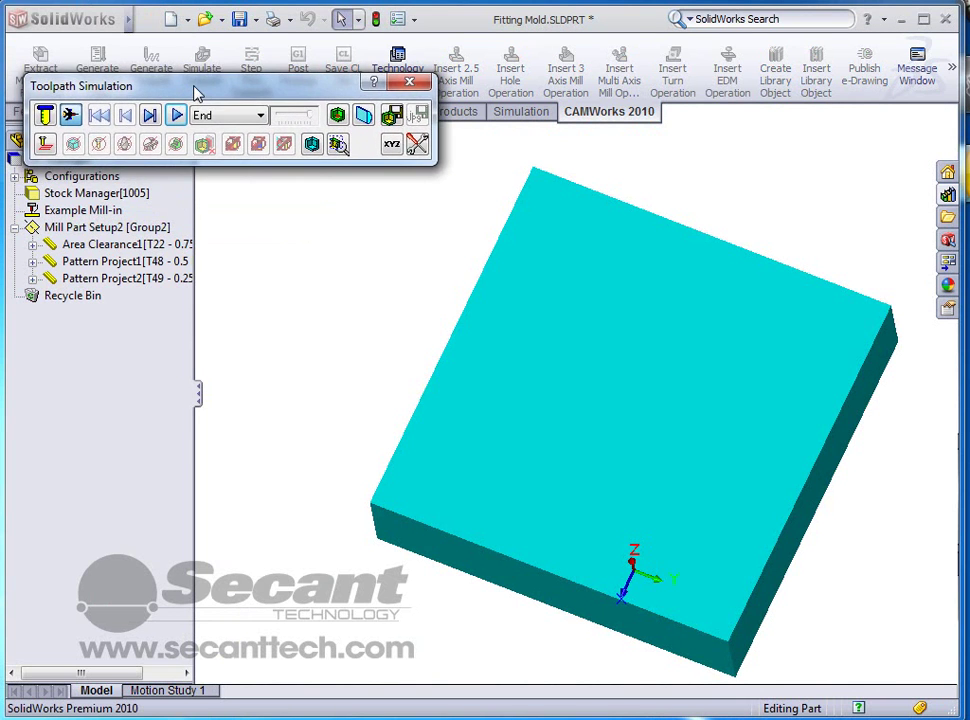
pyautogui.click(45, 117)
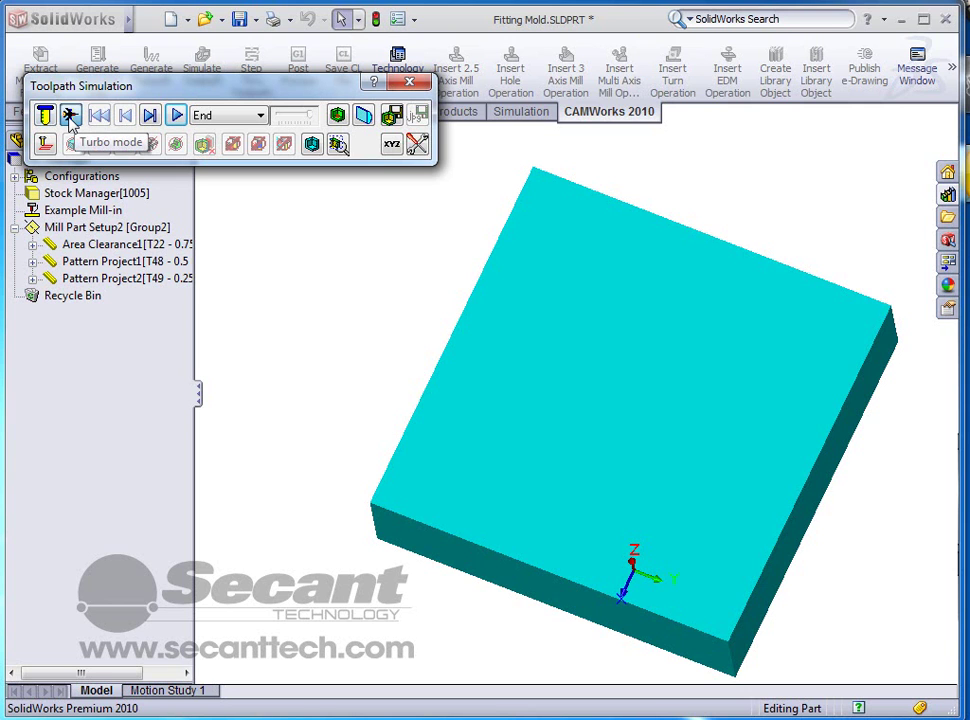
pyautogui.click(45, 116)
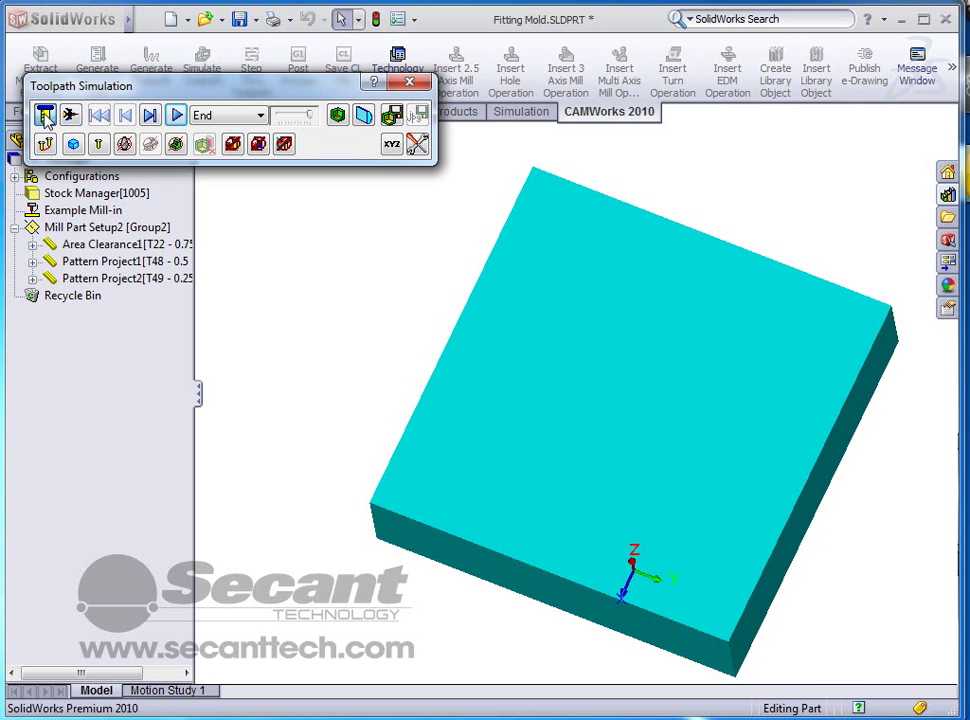
pyautogui.click(175, 116)
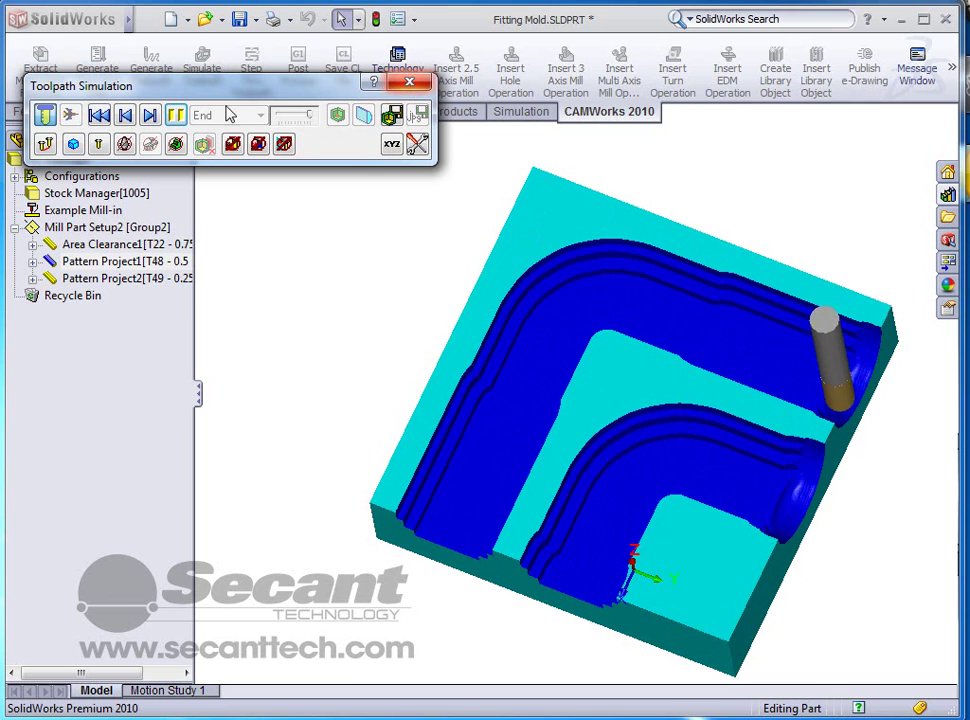
pyautogui.click(409, 81)
# Run the full toolpath simulation in Turbo mode, examine the surface finish of the machined cavities, and close it
pyautogui.rightClick(60, 160)
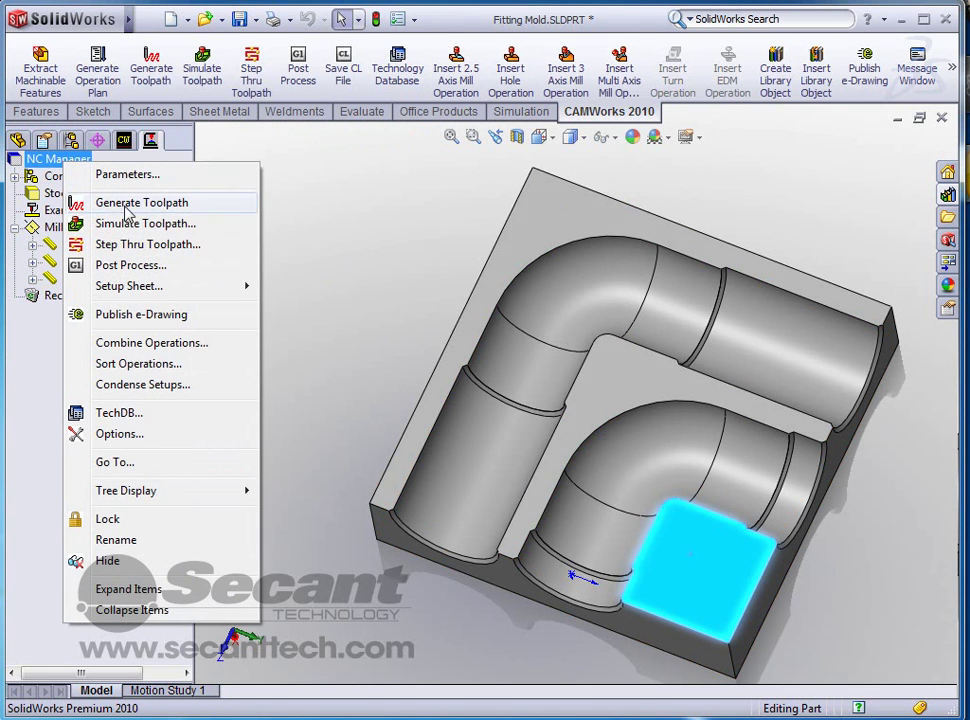
pyautogui.click(127, 224)
pyautogui.click(70, 115)
pyautogui.click(175, 116)
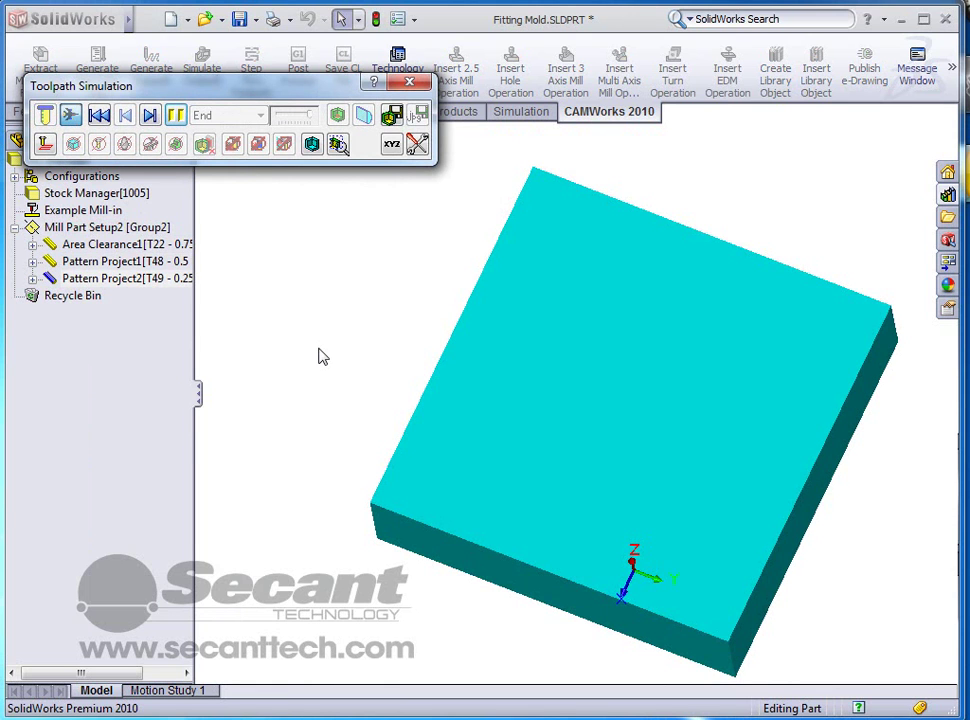
pyautogui.moveTo(394, 448); pyautogui.dragTo(430, 446, button='middle')
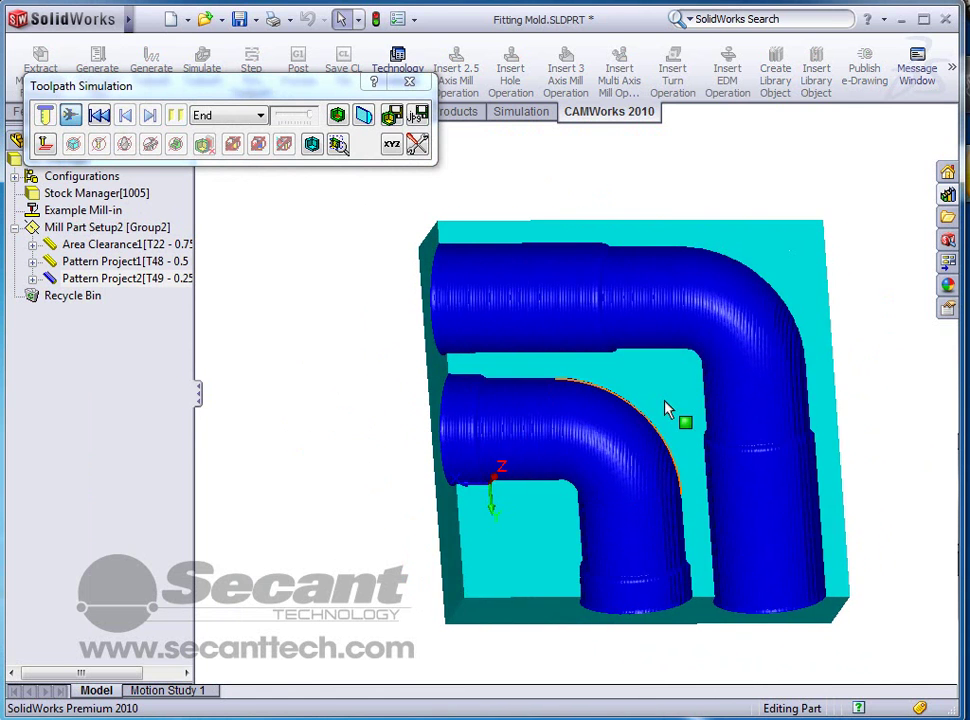
pyautogui.scroll(-2, 668, 410)
pyautogui.scroll(-3, 589, 567)
pyautogui.scroll(4, 721, 520)
pyautogui.moveTo(721, 520); pyautogui.dragTo(680, 420, button='middle')
pyautogui.click(409, 81)
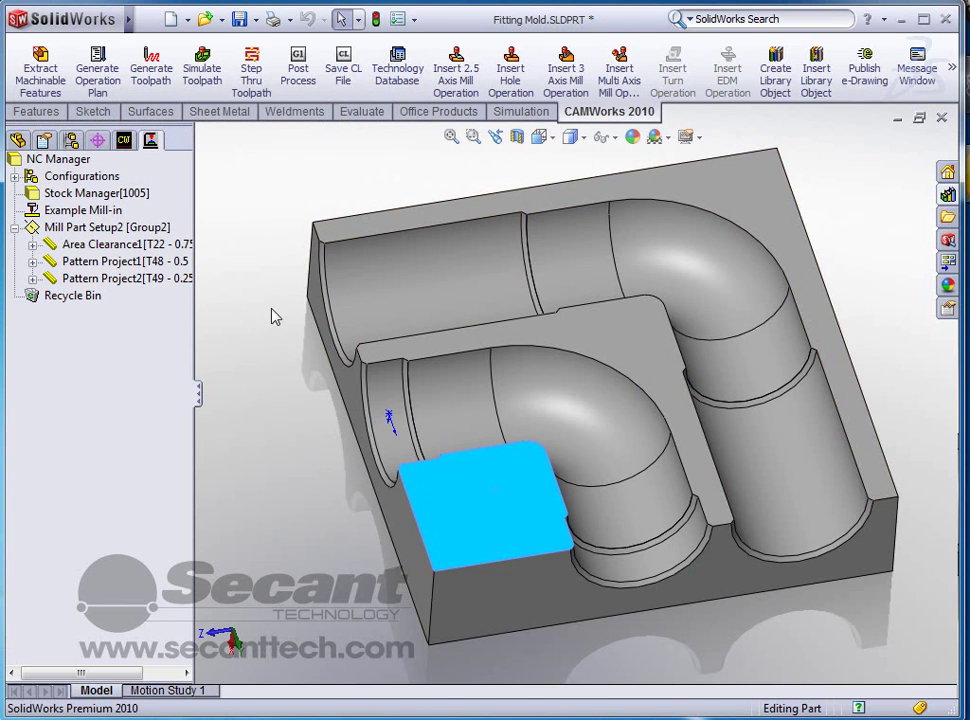
# Set the XY stepover cut amount of Pattern Project2 to .025 in and regenerate its toolpath
pyautogui.rightClick(88, 280)
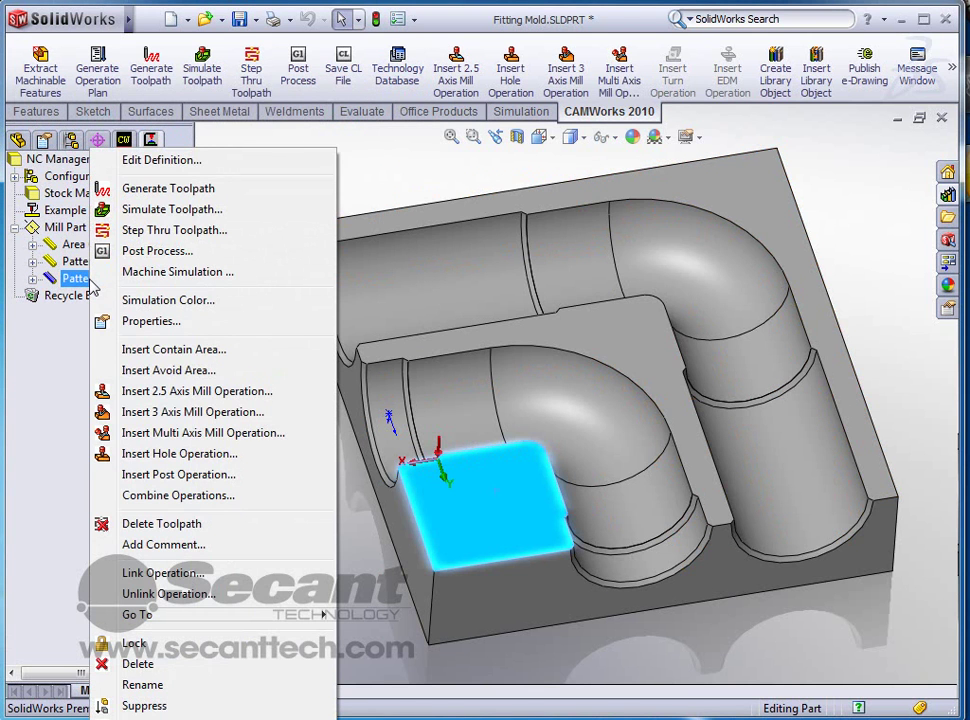
pyautogui.click(184, 161)
pyautogui.click(195, 106)
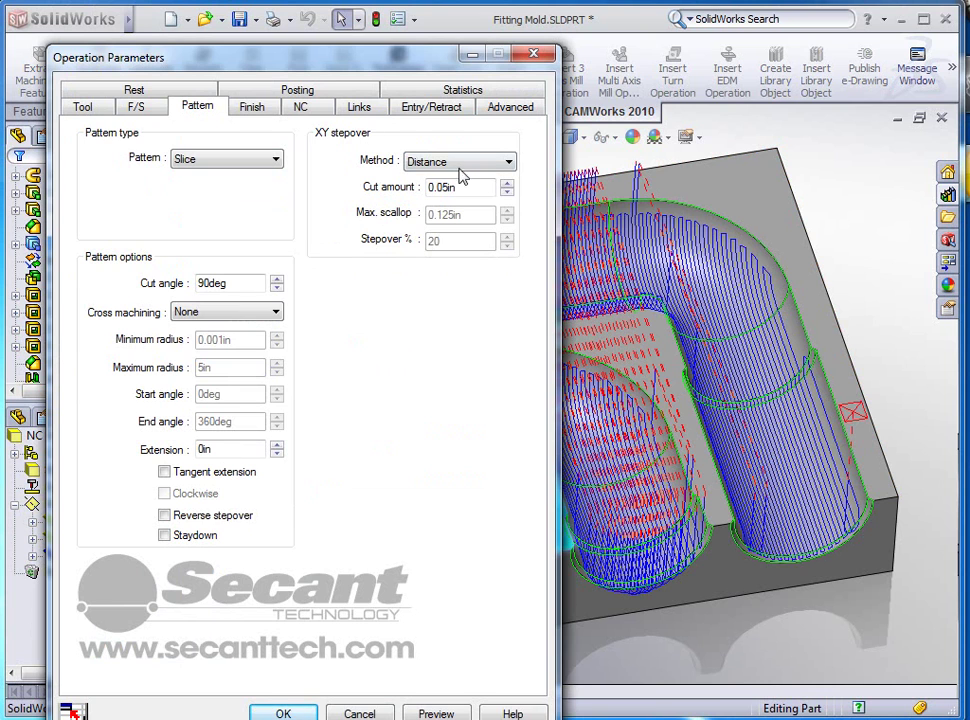
pyautogui.doubleClick(441, 187)
pyautogui.press('BackSpace')
pyautogui.write('.025')
pyautogui.press('Return')
pyautogui.click(566, 411)
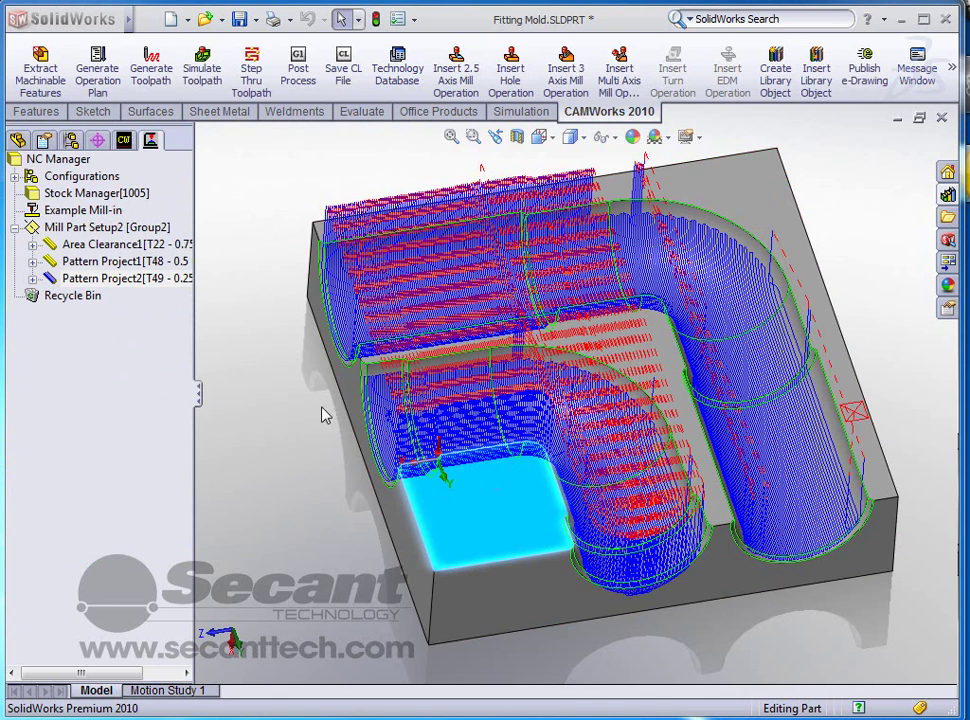
# Simulate all operations in Turbo mode with the finer Pattern Project2 stepover
pyautogui.rightClick(58, 159)
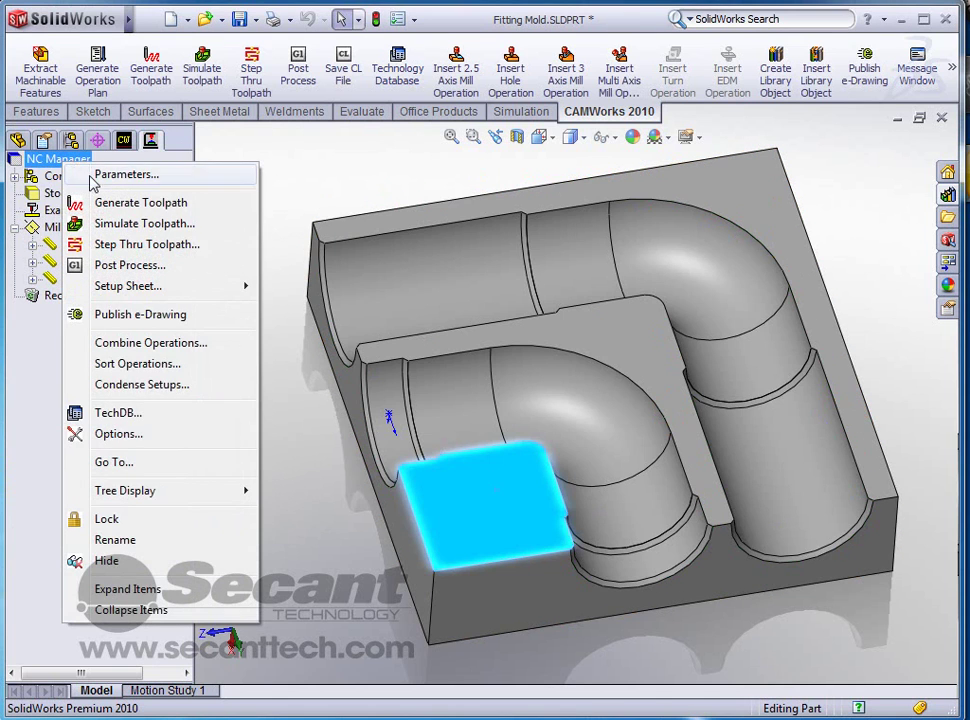
pyautogui.click(133, 224)
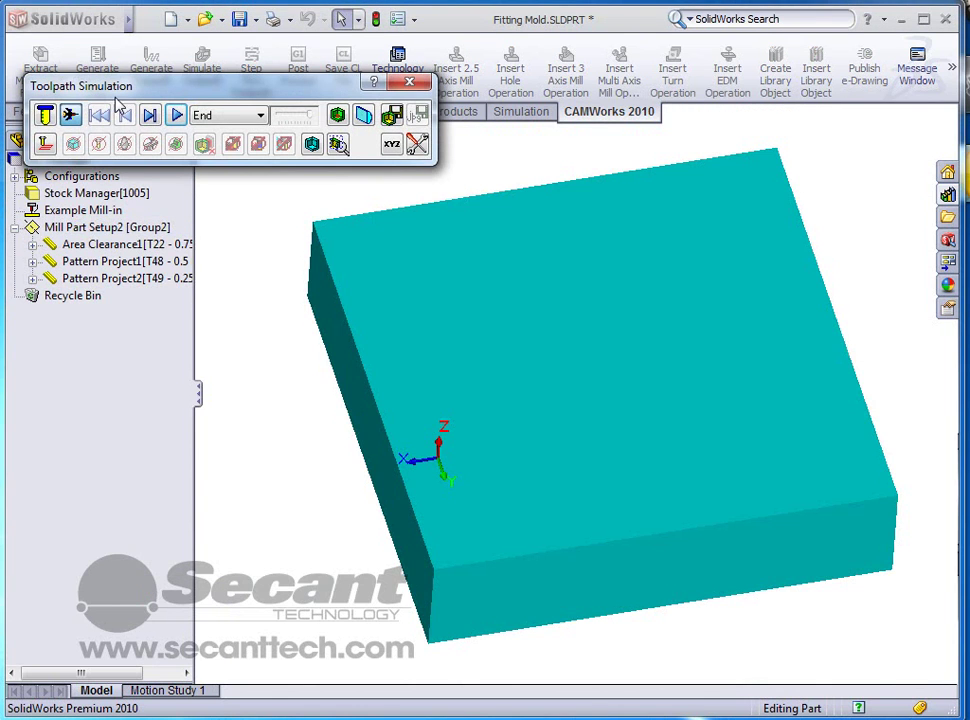
pyautogui.click(70, 117)
pyautogui.click(175, 115)
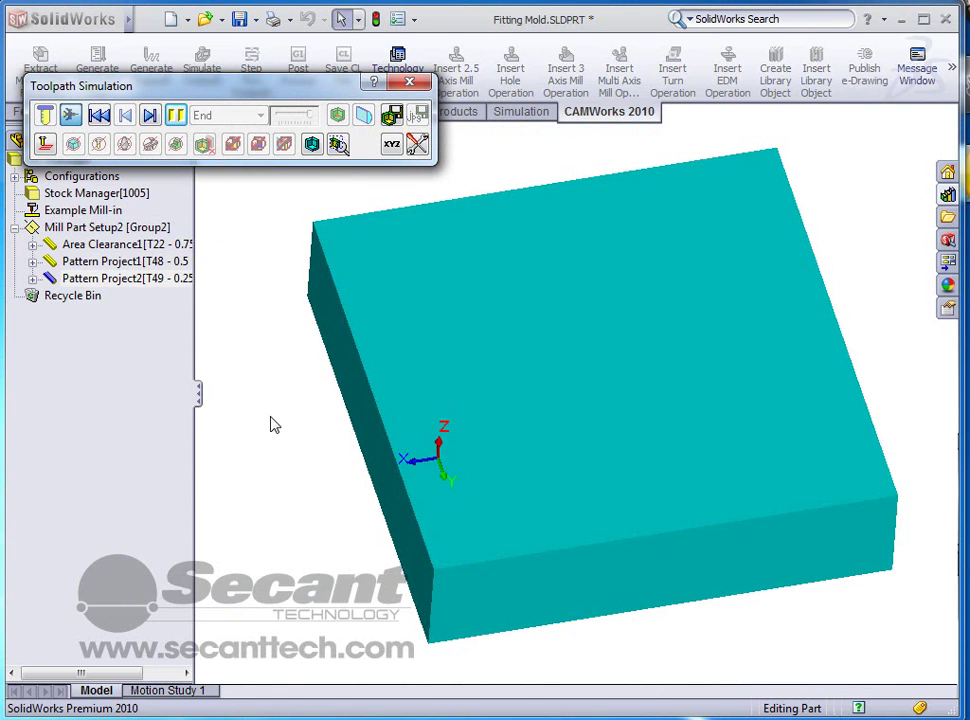
# Examine the simulated finish of both pipe cavities and their shoulders from several angles, and close the simulation
pyautogui.moveTo(310, 444); pyautogui.dragTo(336, 416, button='middle')
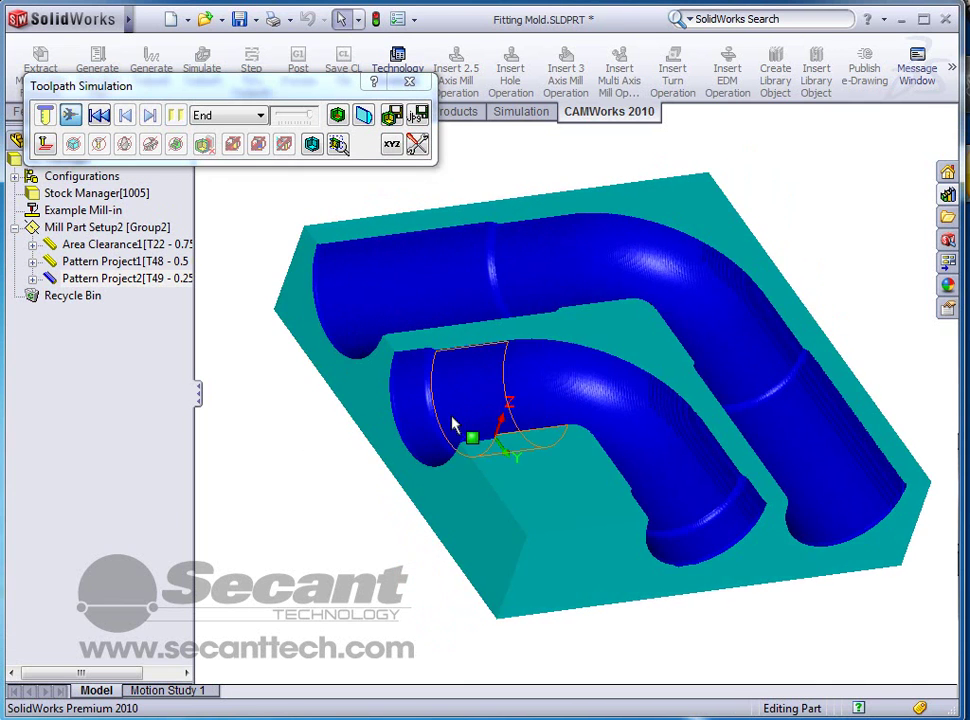
pyautogui.scroll(-5, 455, 425)
pyautogui.moveTo(455, 427); pyautogui.dragTo(408, 459, button='middle')
pyautogui.scroll(3, 671, 567)
pyautogui.scroll(-2, 678, 461)
pyautogui.scroll(4, 678, 461)
pyautogui.moveTo(842, 422); pyautogui.dragTo(790, 407, button='middle')
pyautogui.scroll(-2, 530, 268)
pyautogui.scroll(3, 530, 268)
pyautogui.scroll(2, 670, 478)
pyautogui.moveTo(670, 478); pyautogui.dragTo(571, 336, button='middle')
pyautogui.scroll(-2, 673, 390)
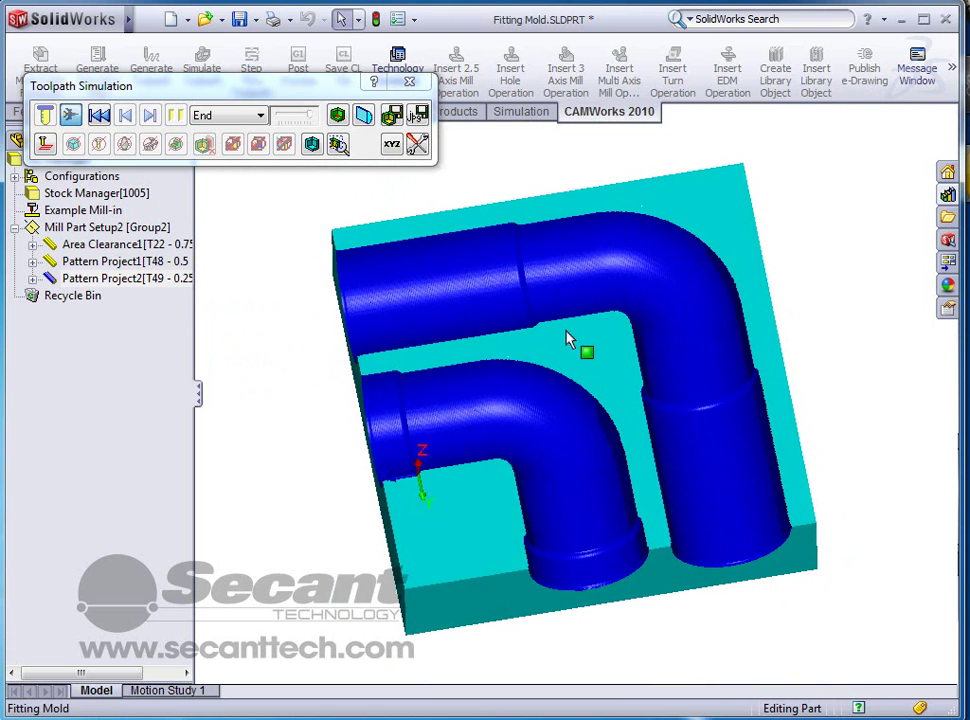
pyautogui.click(409, 84)
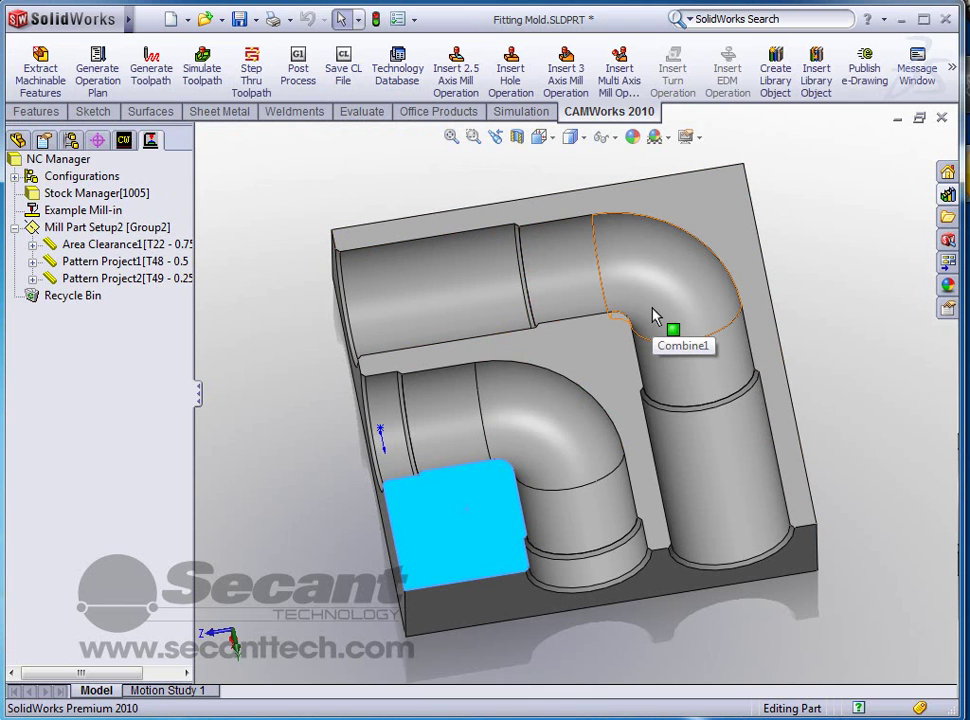
# Activate part configuration 31297 and give it a copy of the Example Mill-in CAMWorks configuration, using Copy and show copy with a Full rebuild
pyautogui.click(72, 141)
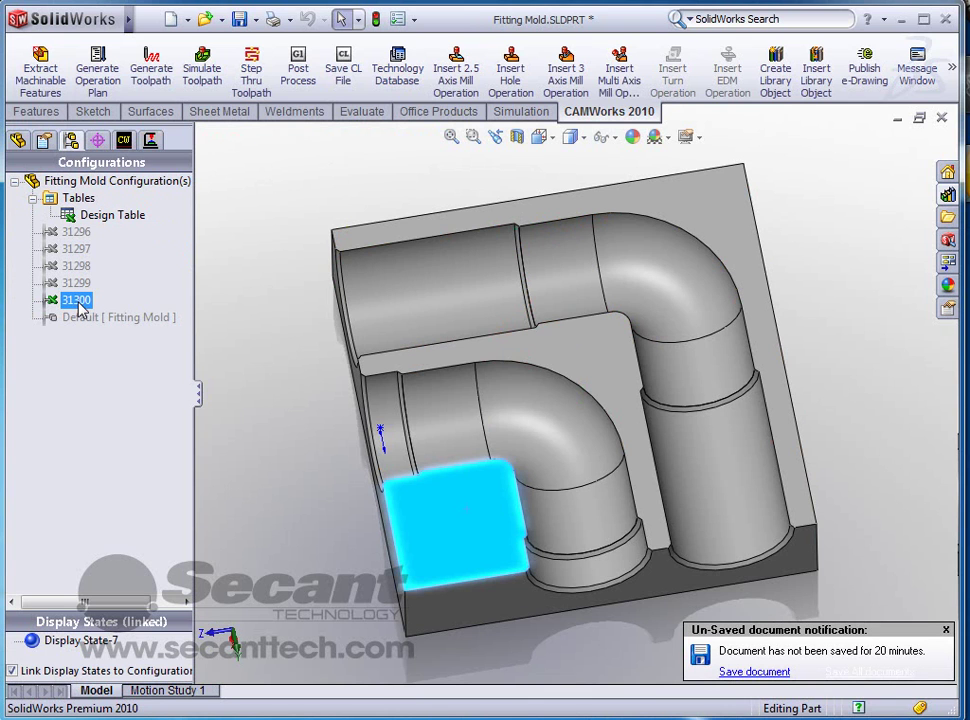
pyautogui.doubleClick(70, 250)
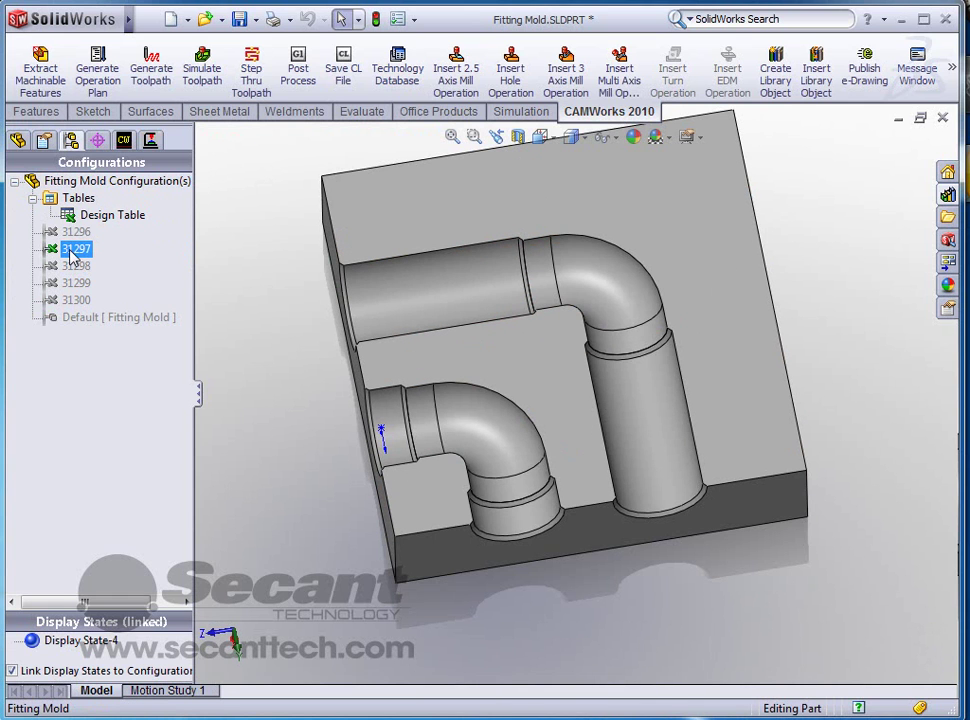
pyautogui.click(124, 143)
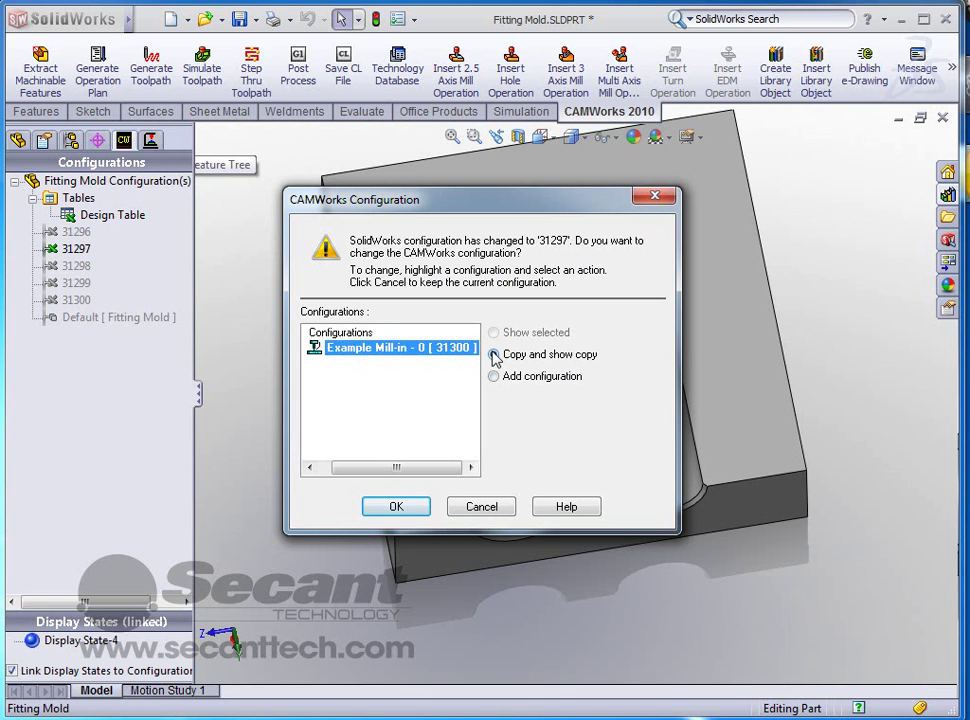
pyautogui.click(397, 512)
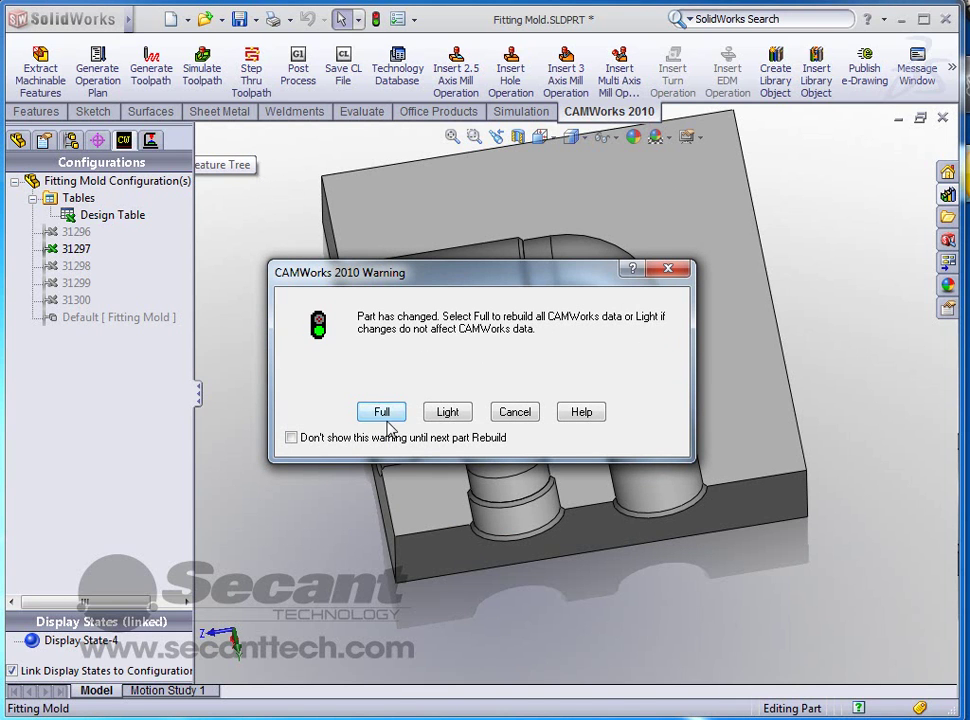
pyautogui.click(380, 414)
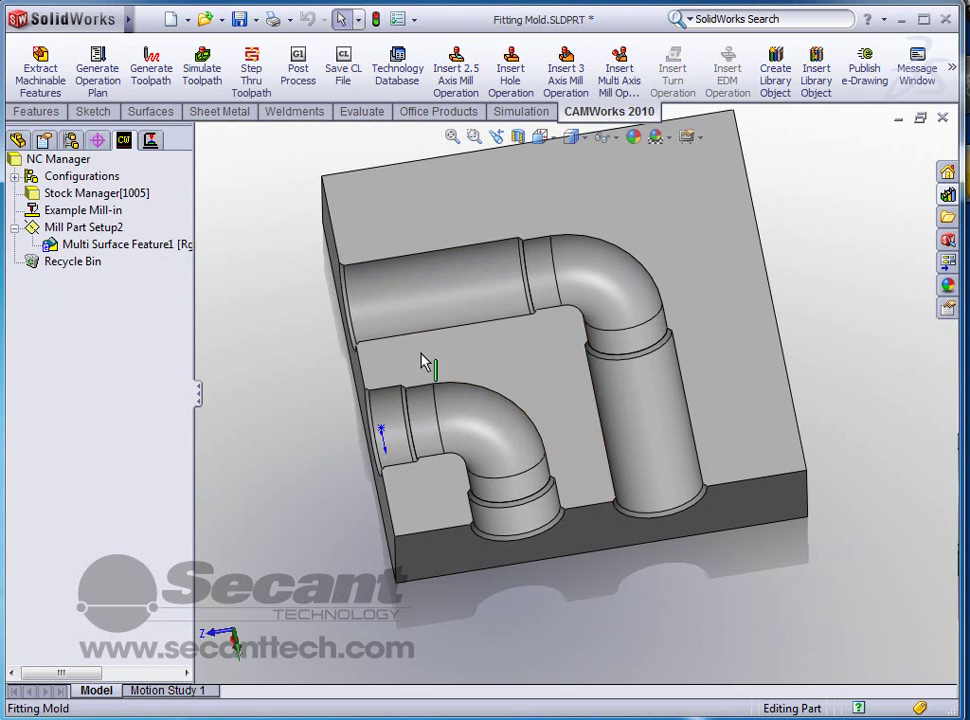
# Simulate all operations on configuration 31297 in Turbo mode
pyautogui.moveTo(424, 360); pyautogui.dragTo(245, 245, button='middle')
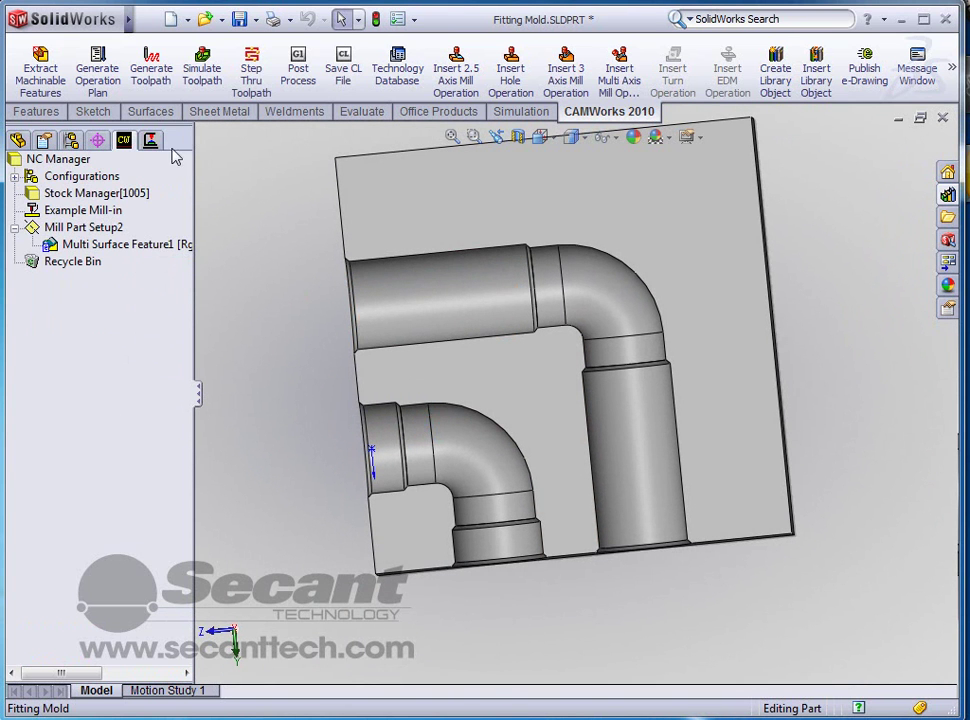
pyautogui.click(151, 142)
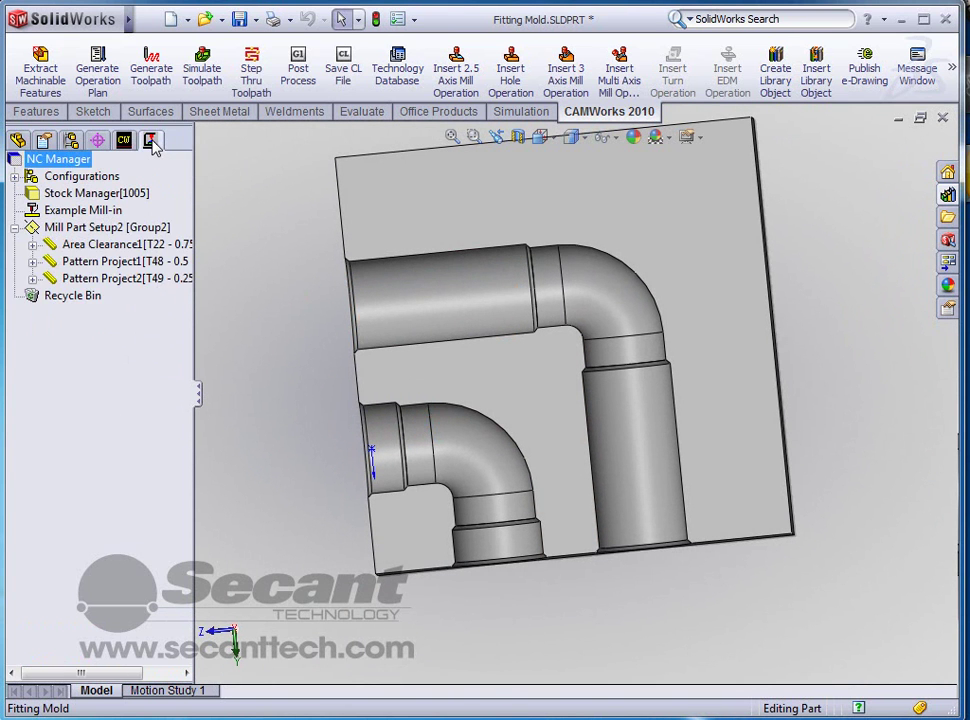
pyautogui.rightClick(62, 165)
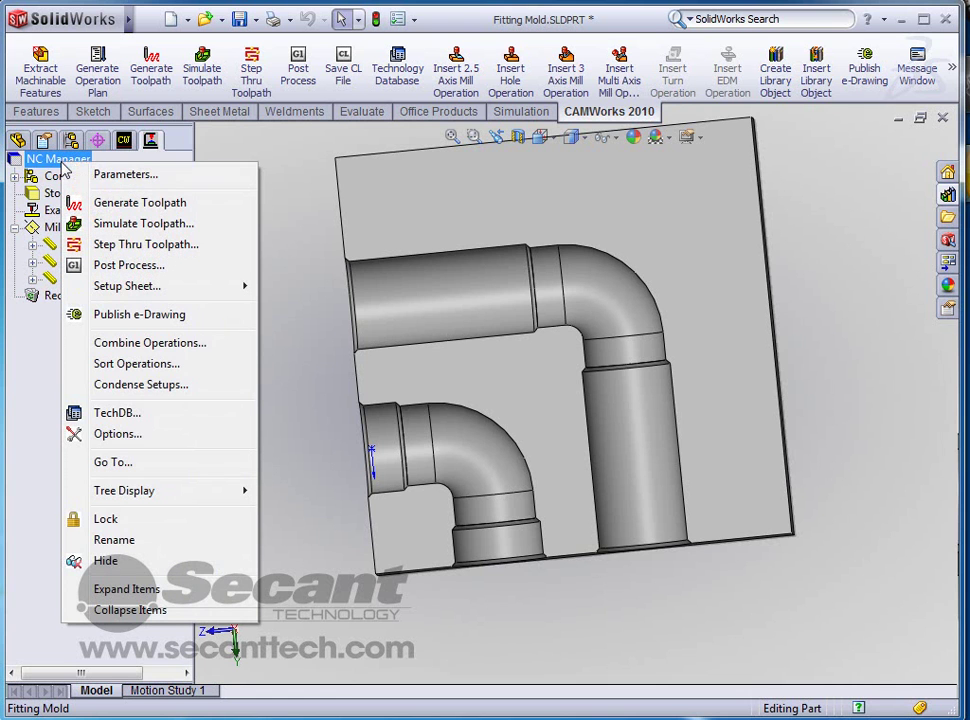
pyautogui.click(120, 224)
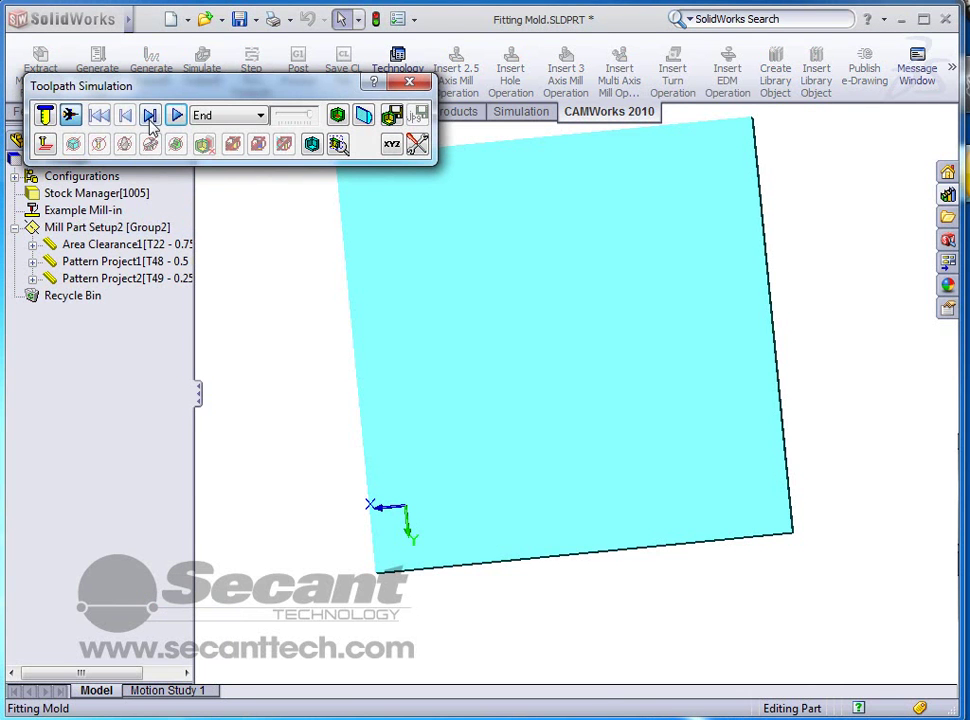
pyautogui.click(176, 116)
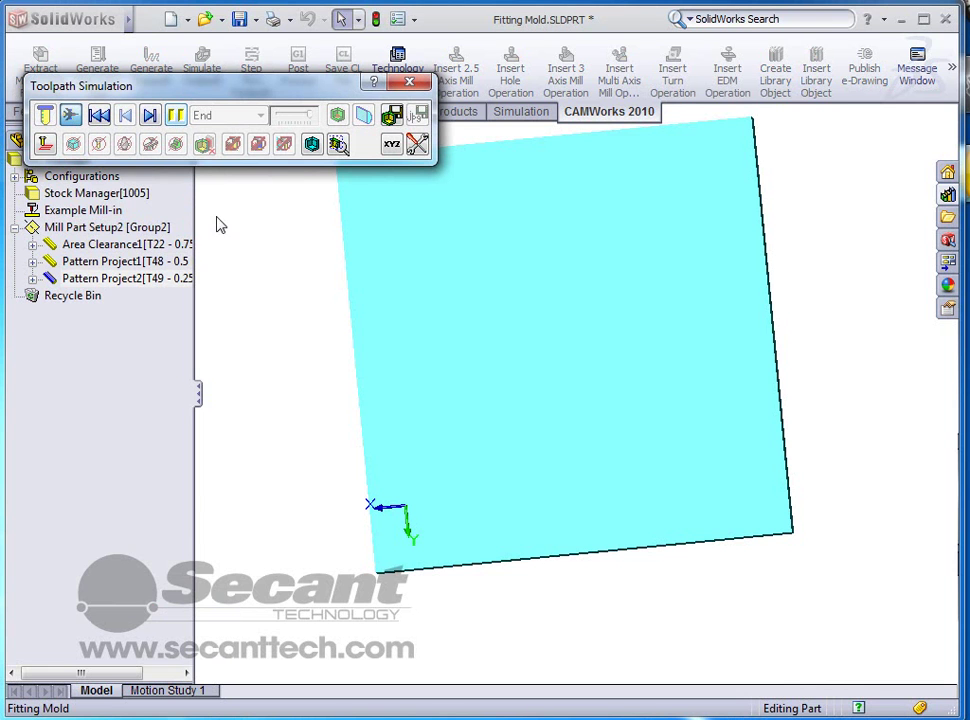
# Inspect the smaller simulated pipe cavities of configuration 31297 up close and close the simulation
pyautogui.moveTo(307, 433); pyautogui.dragTo(472, 310, button='middle')
pyautogui.scroll(-6, 485, 320)
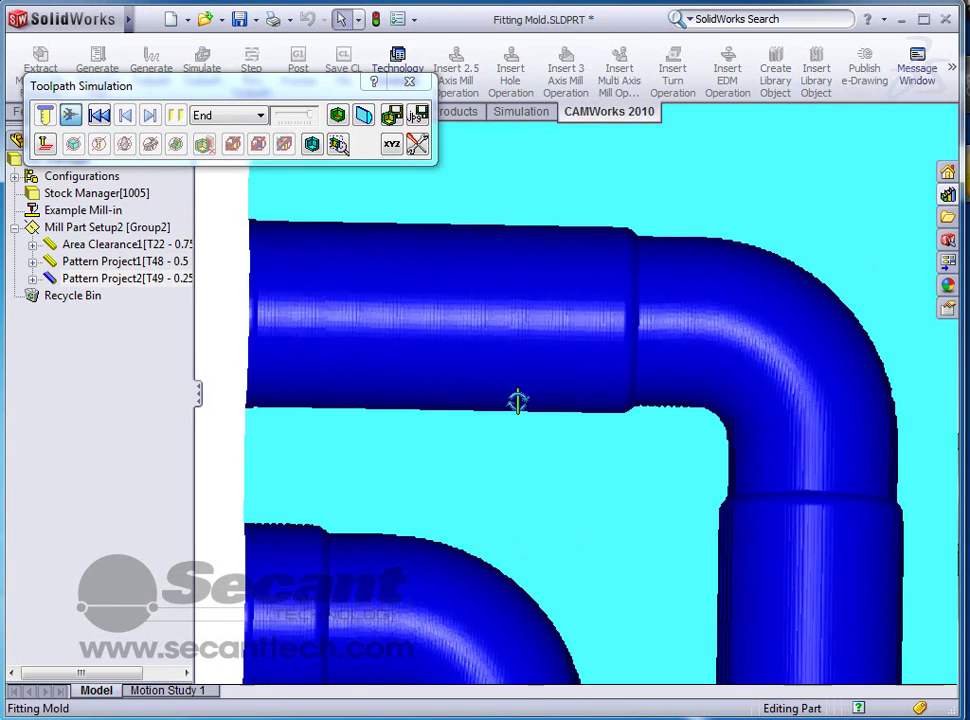
pyautogui.moveTo(517, 401); pyautogui.dragTo(511, 400, button='middle')
pyautogui.scroll(5, 512, 405)
pyautogui.scroll(3, 706, 511)
pyautogui.scroll(-3, 615, 320)
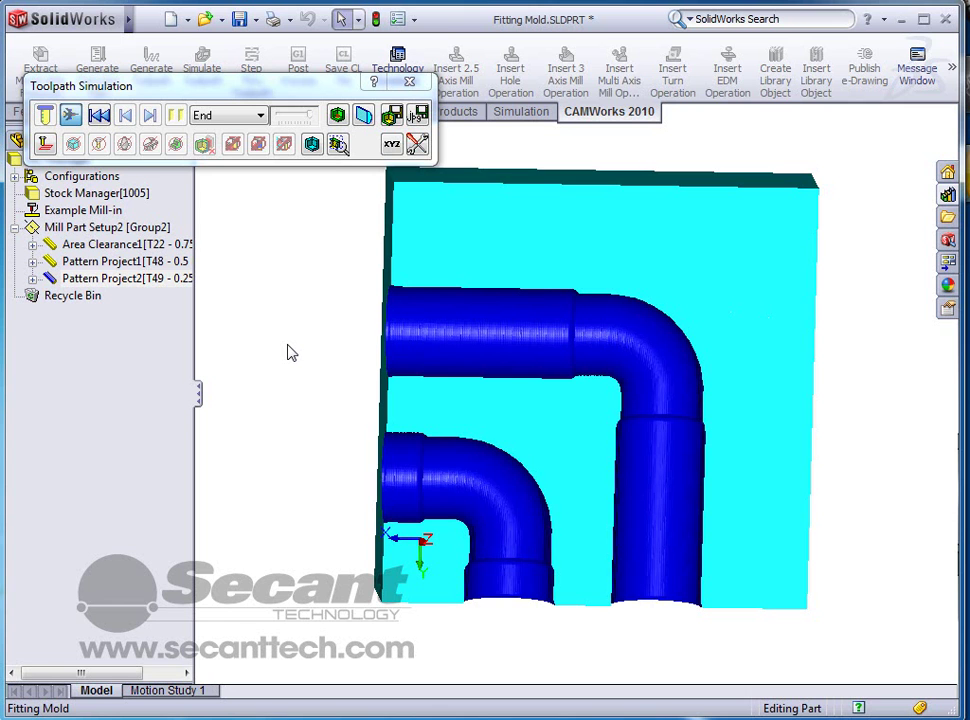
pyautogui.click(410, 86)
pyautogui.moveTo(396, 390)
pyautogui.mouseDown(button='middle')
pyautogui.moveTo(353, 325)
pyautogui.moveTo(365, 320)
pyautogui.mouseUp(button='middle')
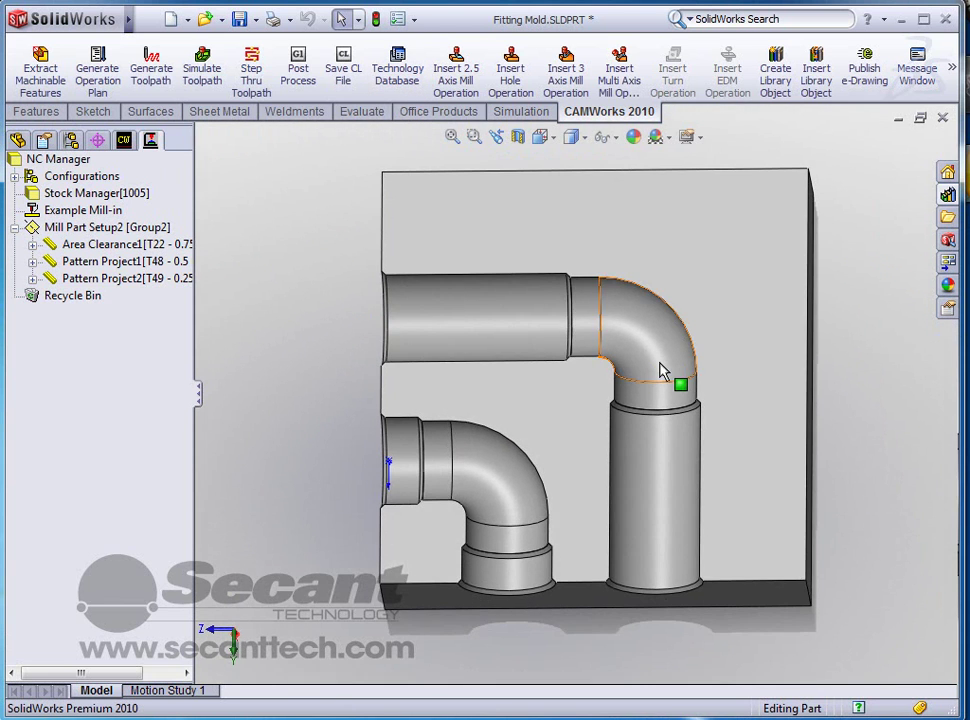
pyautogui.scroll(-3, 663, 372)
pyautogui.scroll(1, 663, 372)
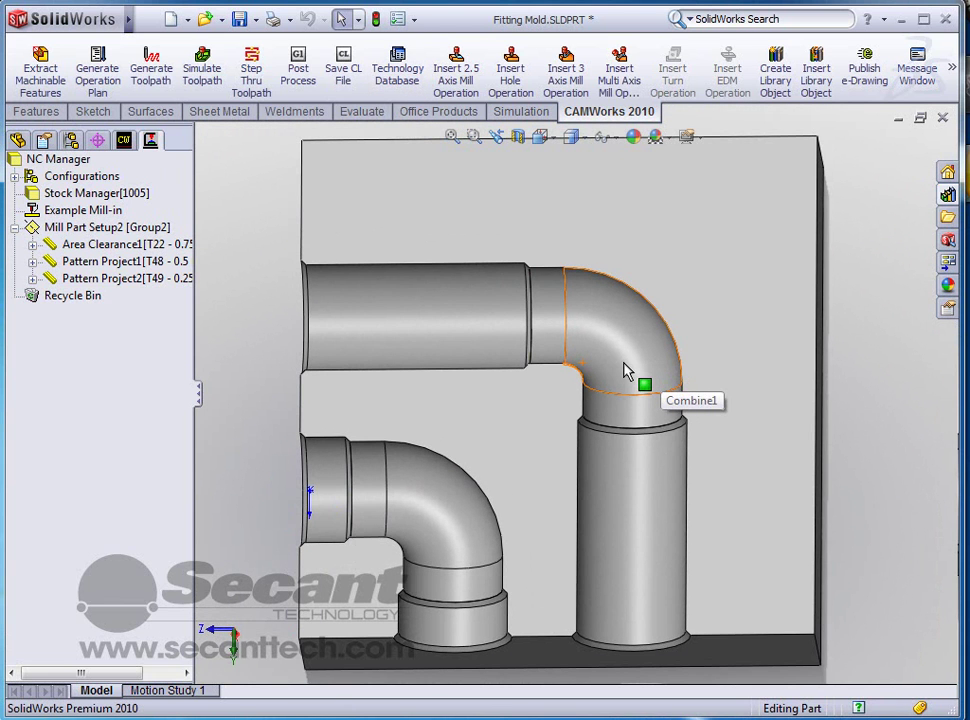